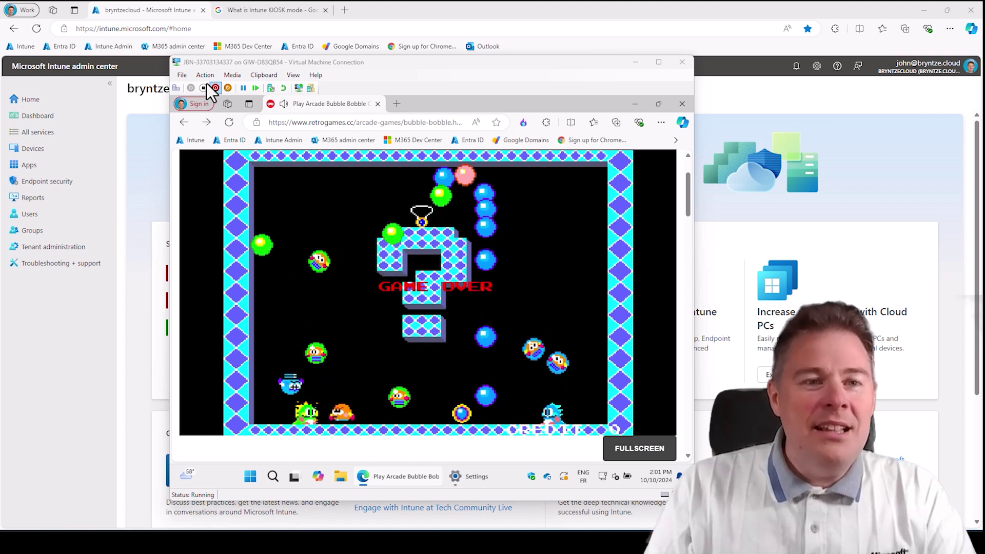
- Leave the Bubble Bobble VM window and return to the Intune admin center
left_click(148, 153)
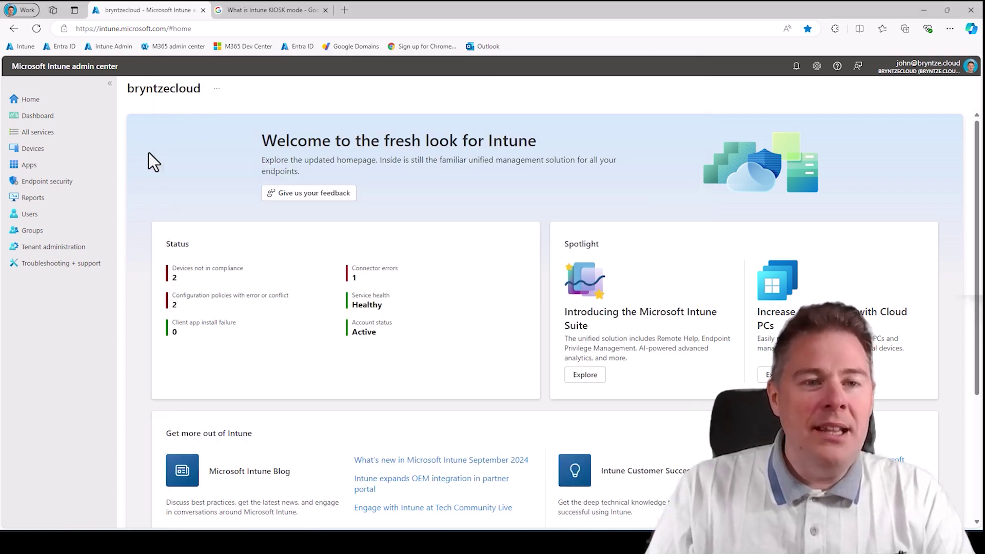
left_click(31, 151)
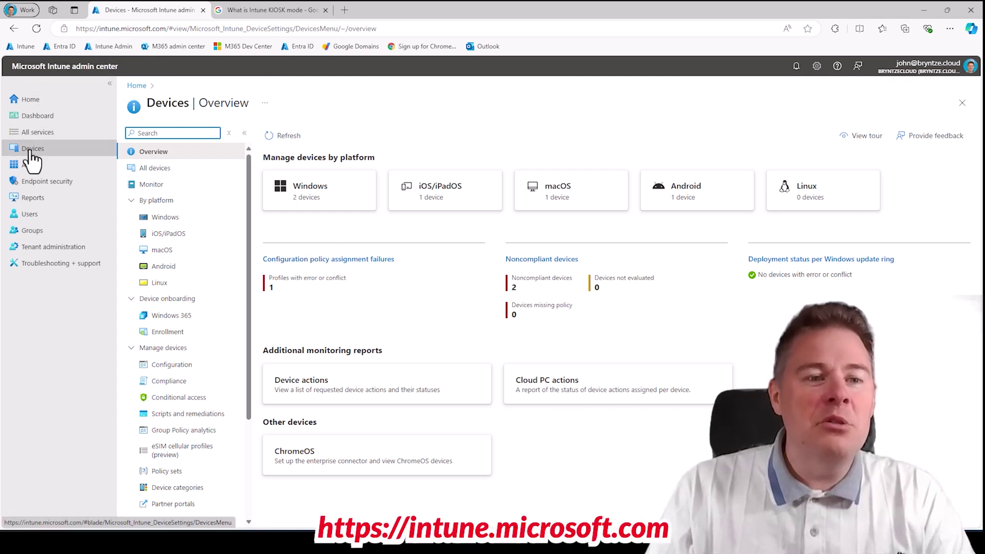
left_click(168, 221)
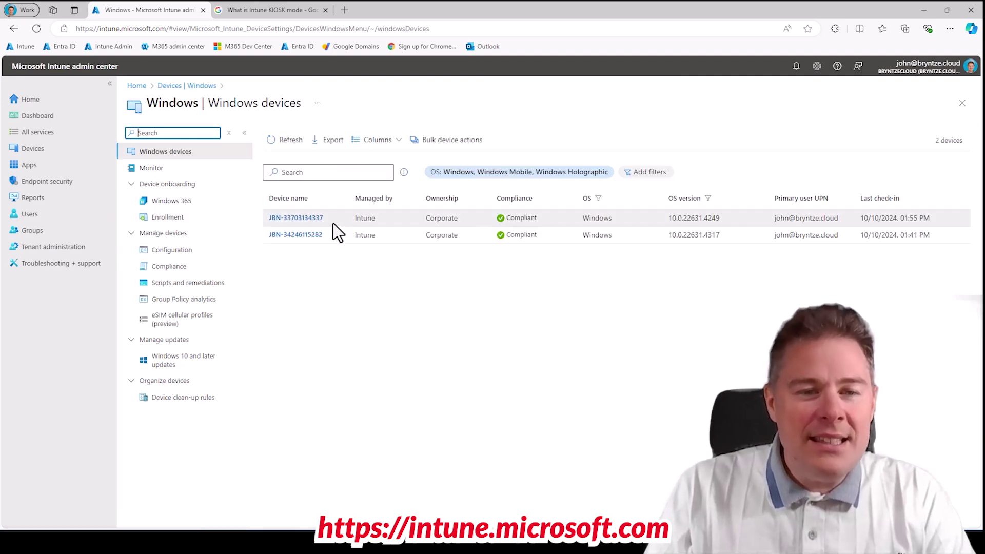
left_click_drag(332, 222, 258, 222)
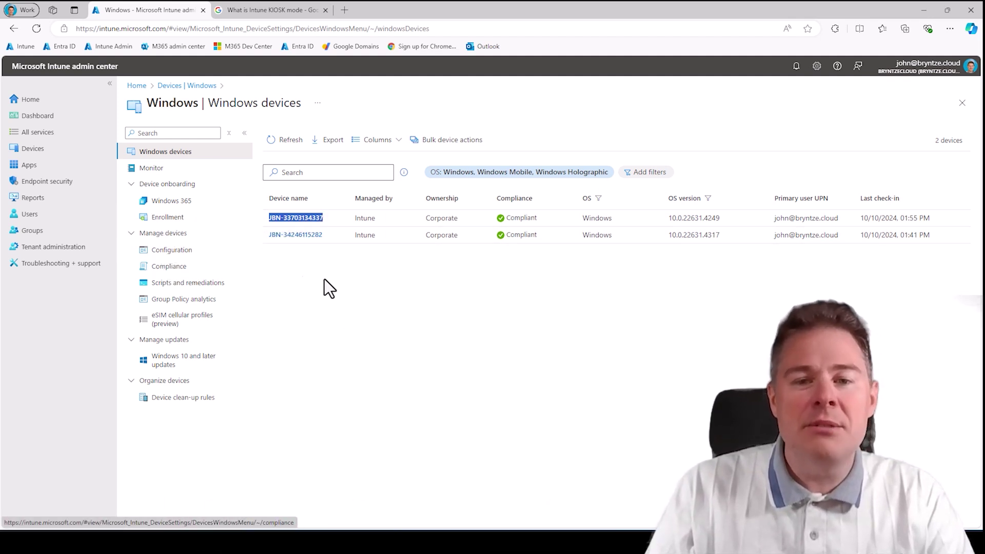
left_click(281, 277)
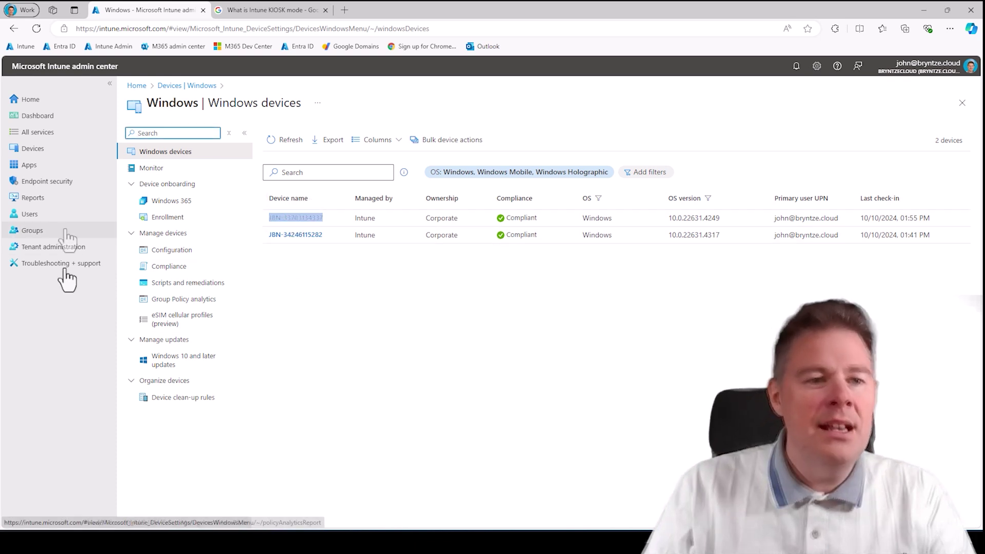
- Start a new group named 'JBN - KIOSK BUBBLE BOBBLE', described 'Game machines', from saved suggestions
left_click(44, 236)
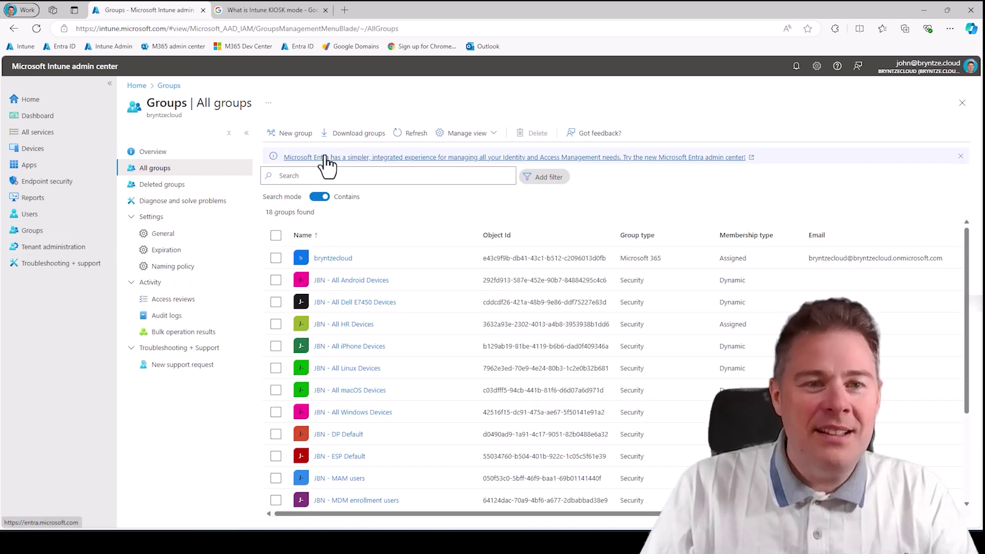
left_click(296, 135)
left_click(140, 199)
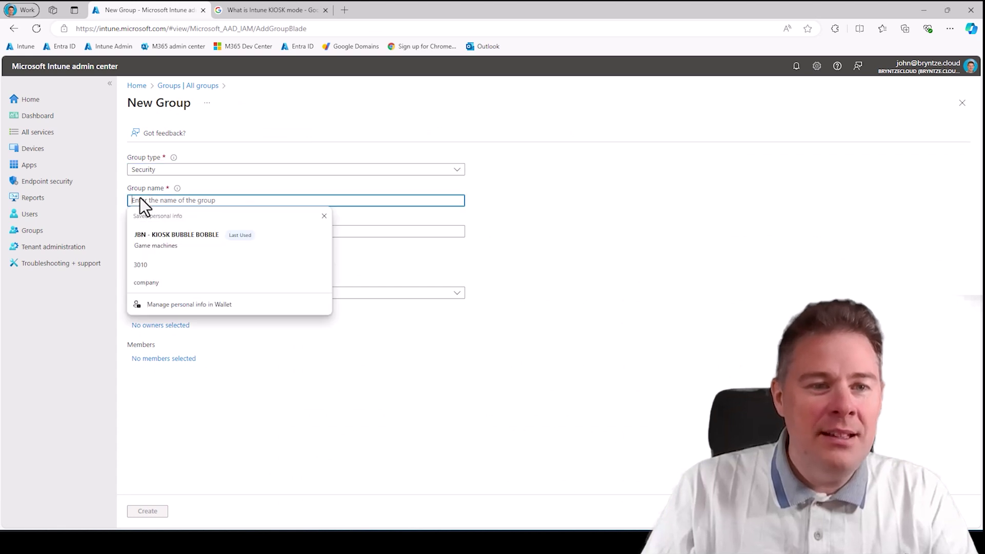
left_click(171, 241)
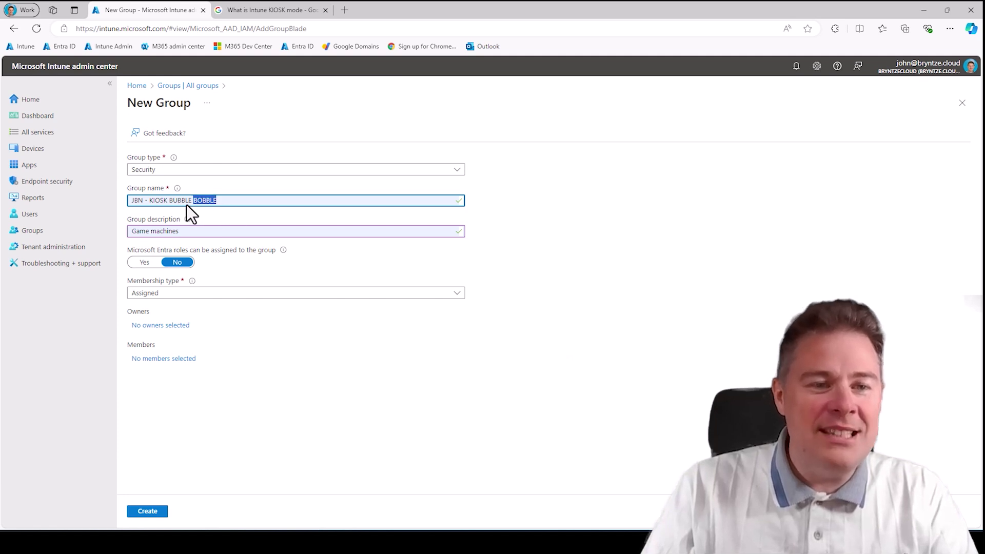
left_click(156, 200)
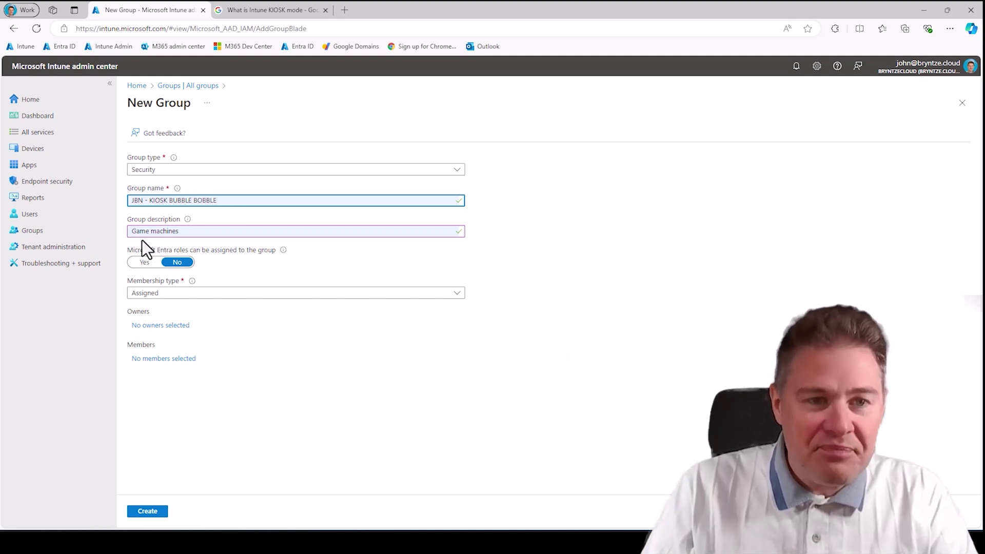
- Search for the admin user account and set it as the group's owner
left_click(166, 326)
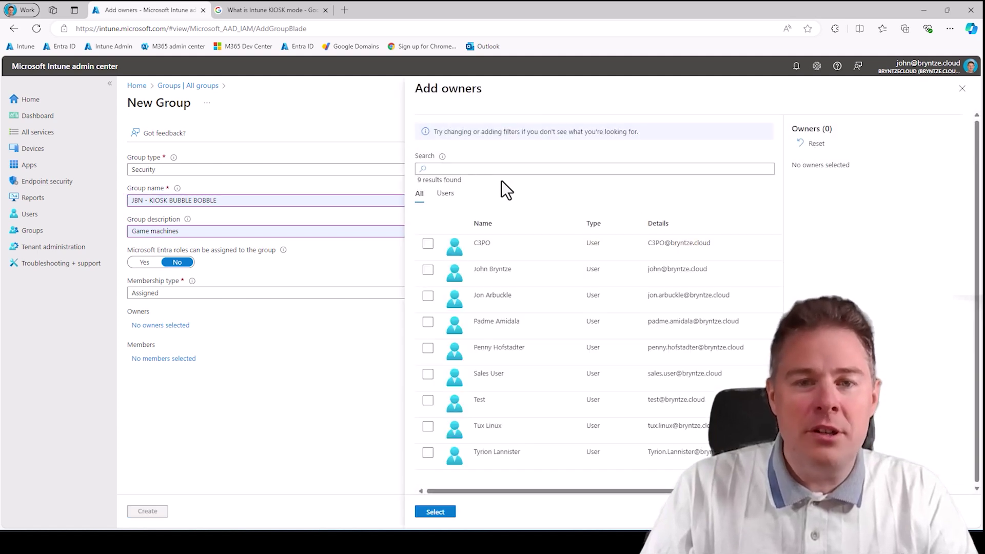
left_click(486, 167)
type("john")
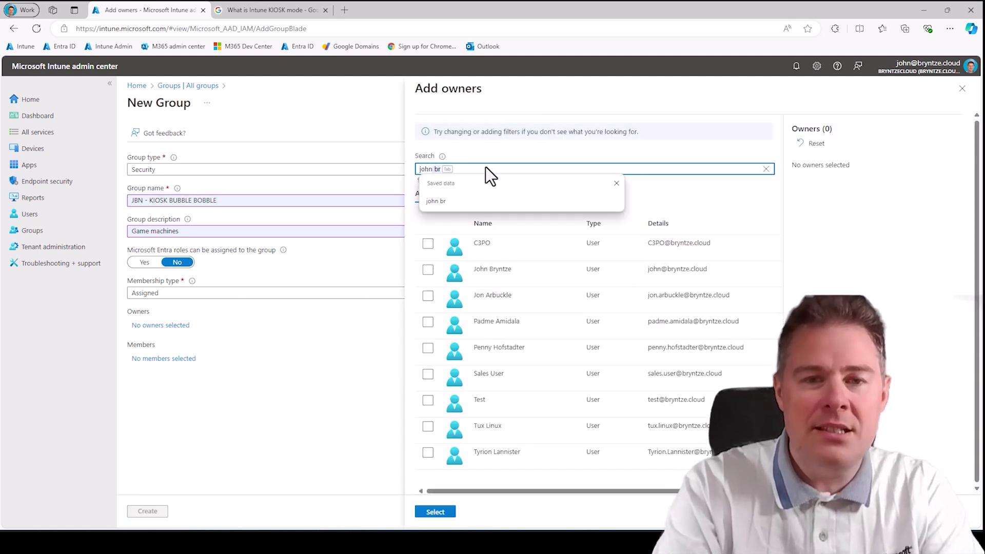
left_click(431, 247)
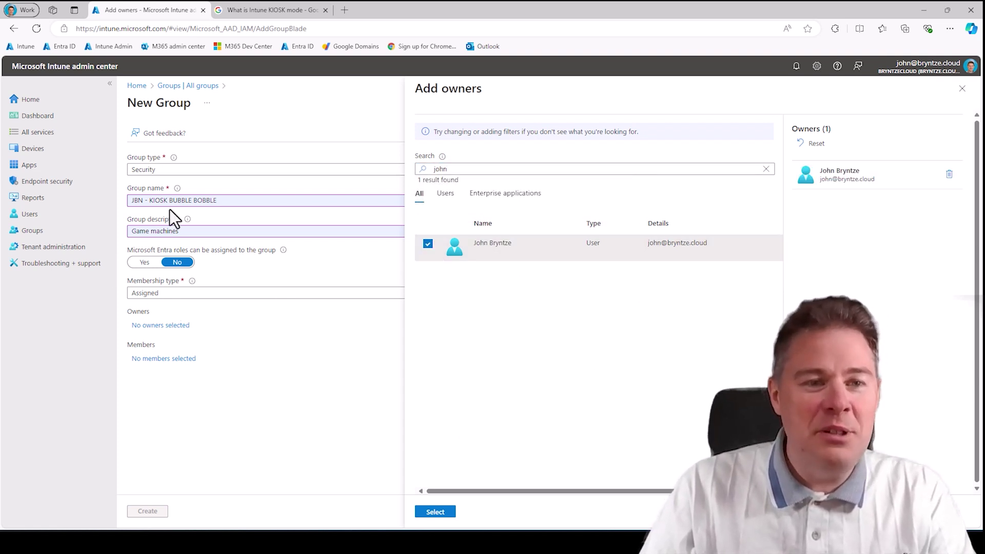
left_click(434, 513)
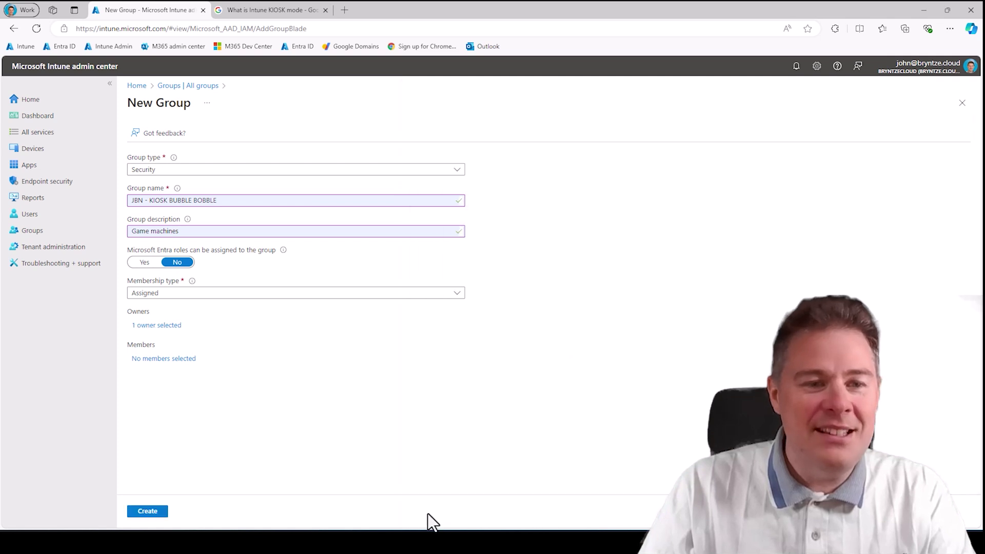
left_click(175, 359)
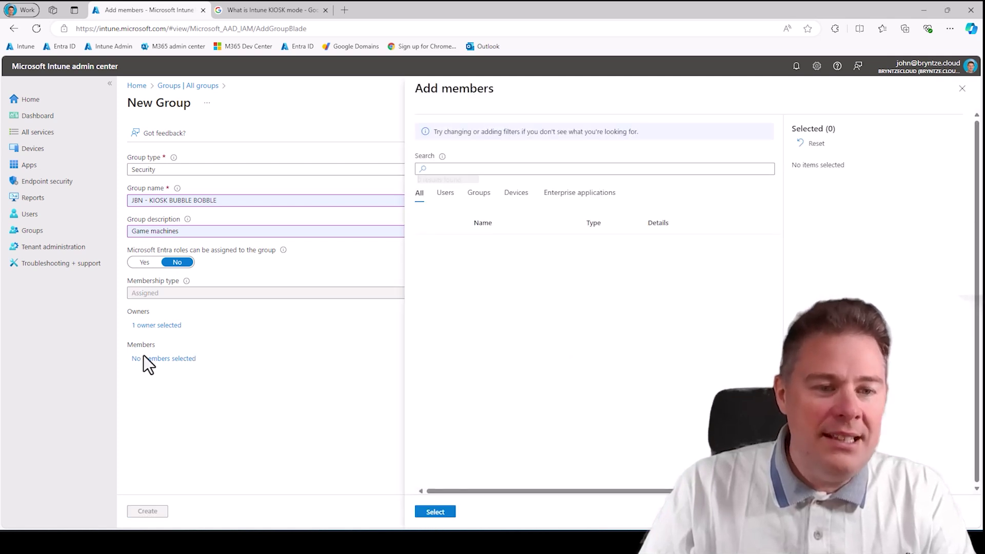
left_click(435, 169)
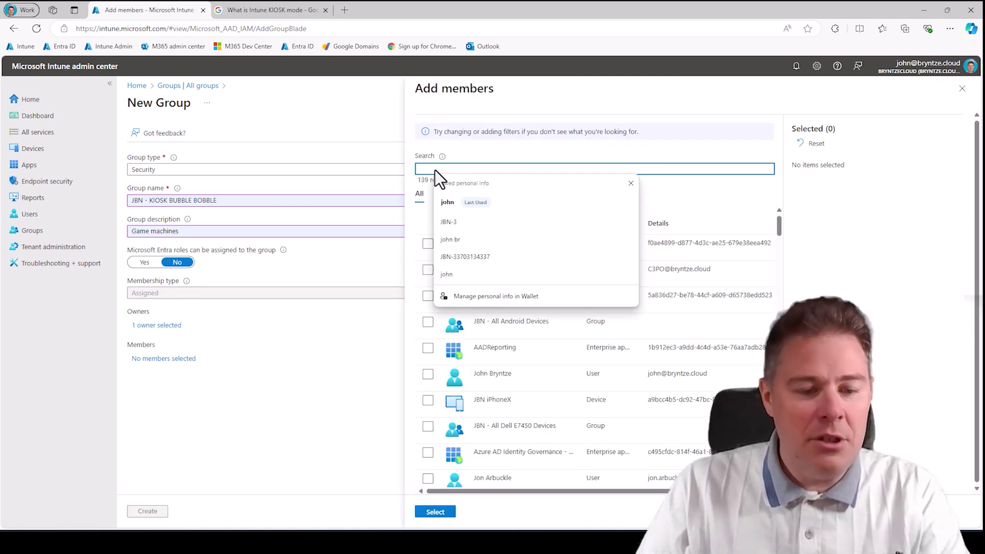
key("Down")
key("Down")
key("Down")
key("Down")
key("Return")
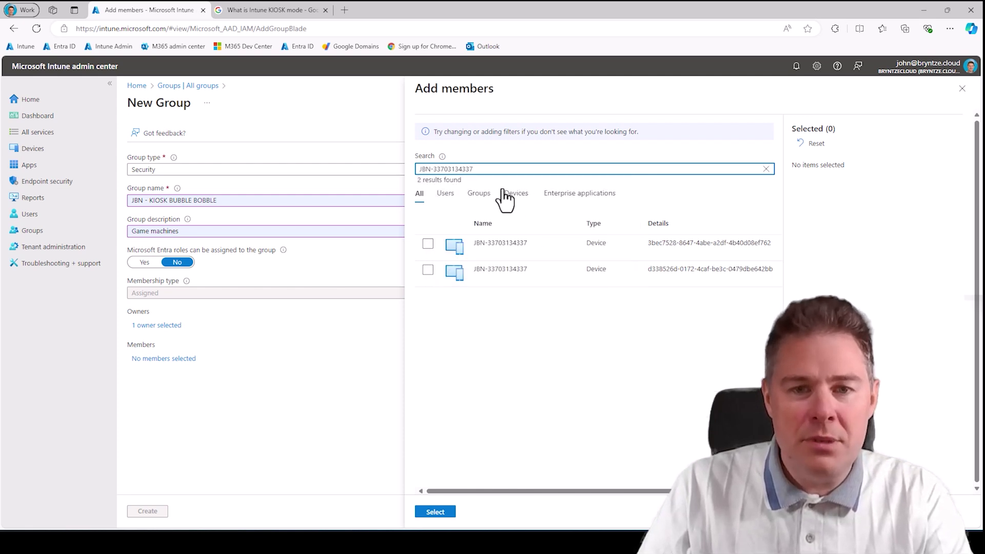
left_click(428, 245)
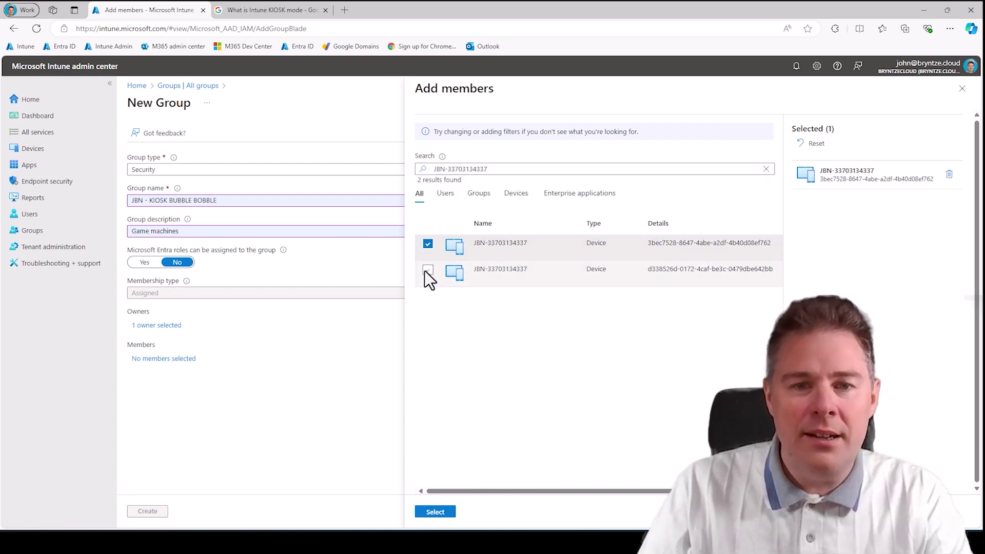
left_click(428, 270)
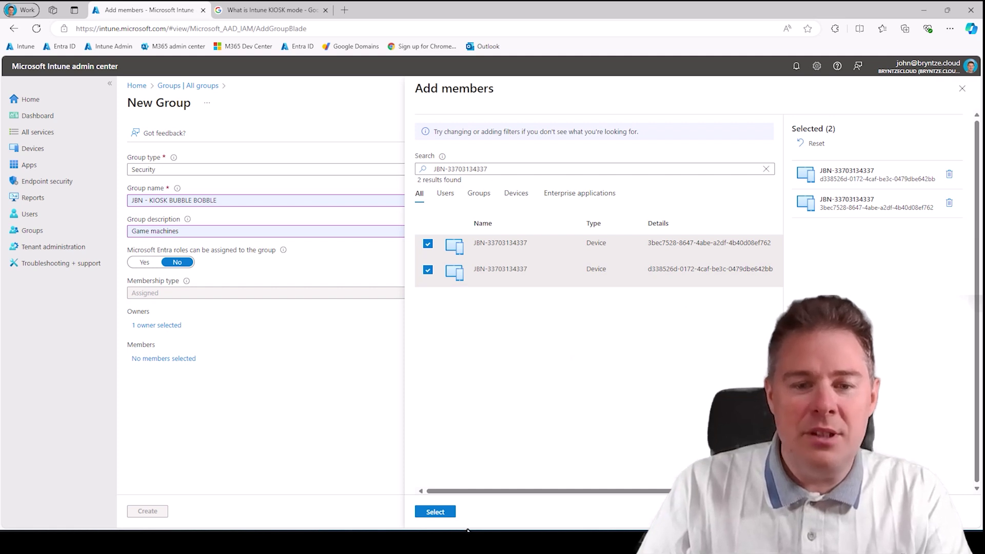
left_click(436, 512)
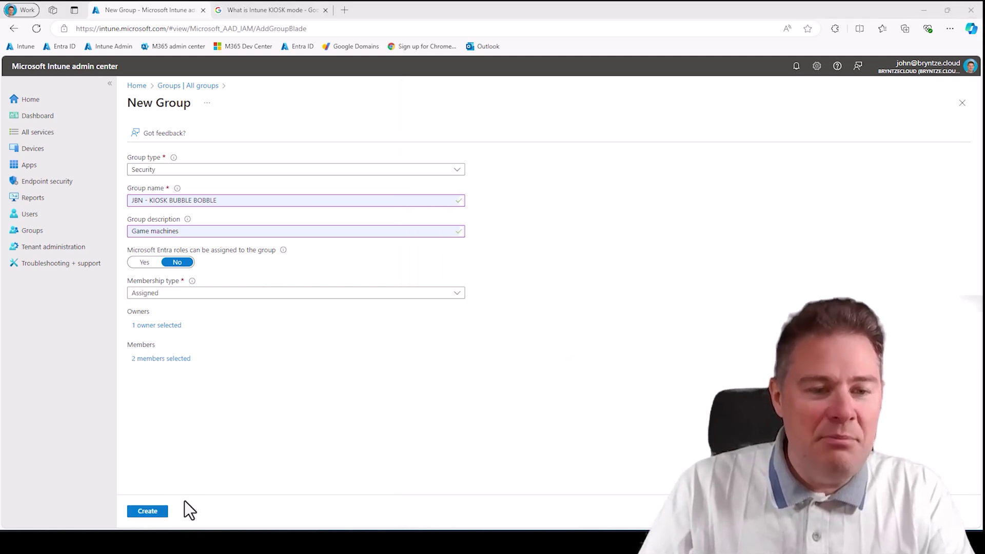
left_click(147, 512)
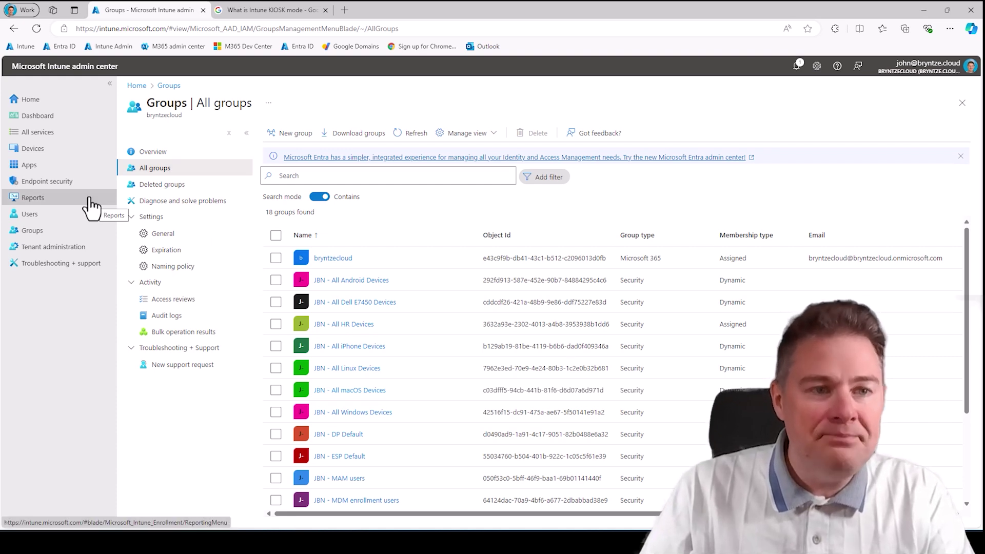
- Go to Windows configuration policies and start a new configuration profile
left_click(42, 150)
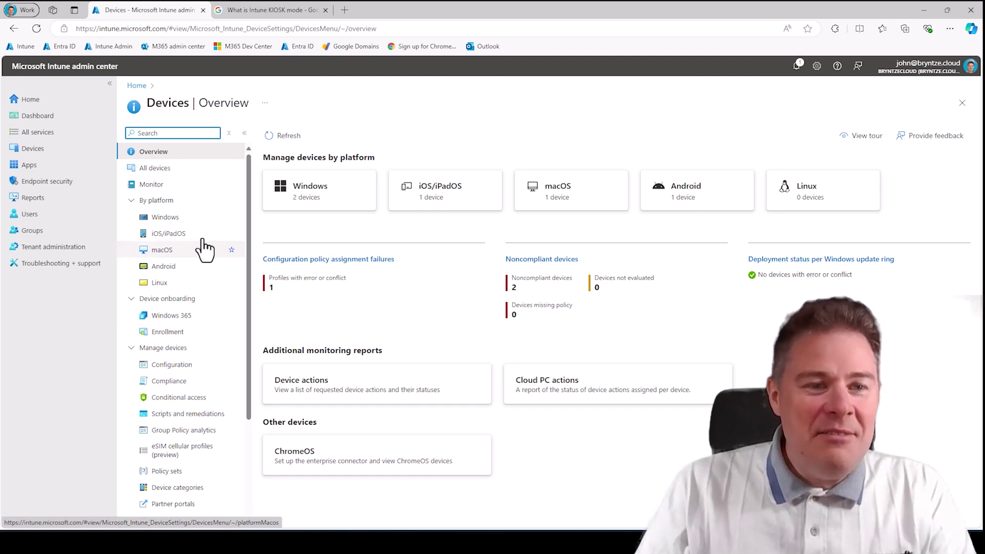
left_click(159, 218)
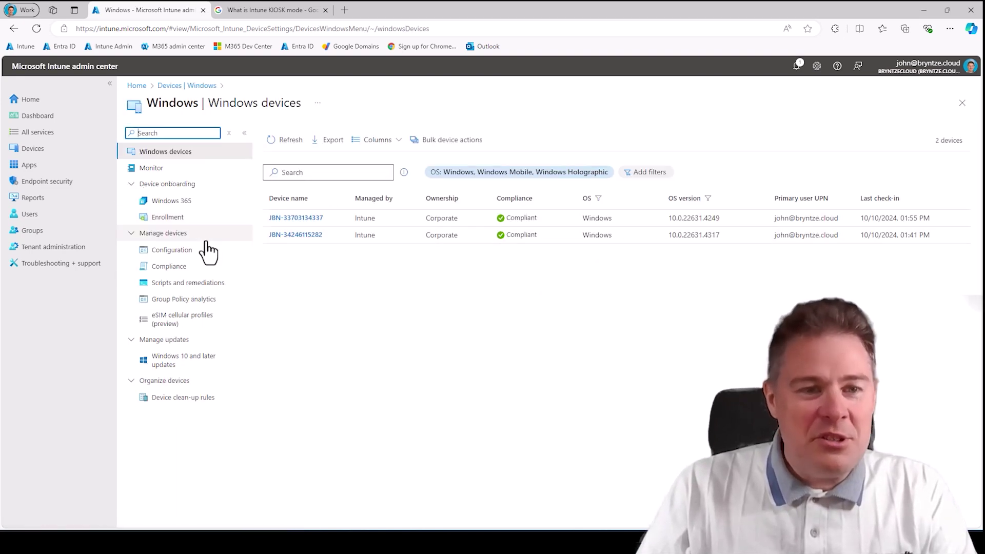
left_click(165, 253)
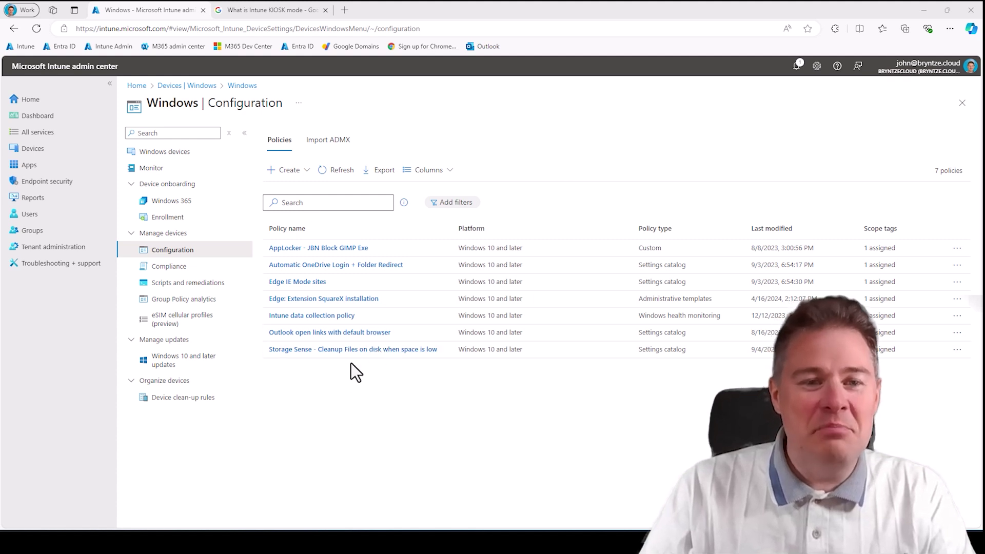
left_click(288, 176)
left_click(292, 190)
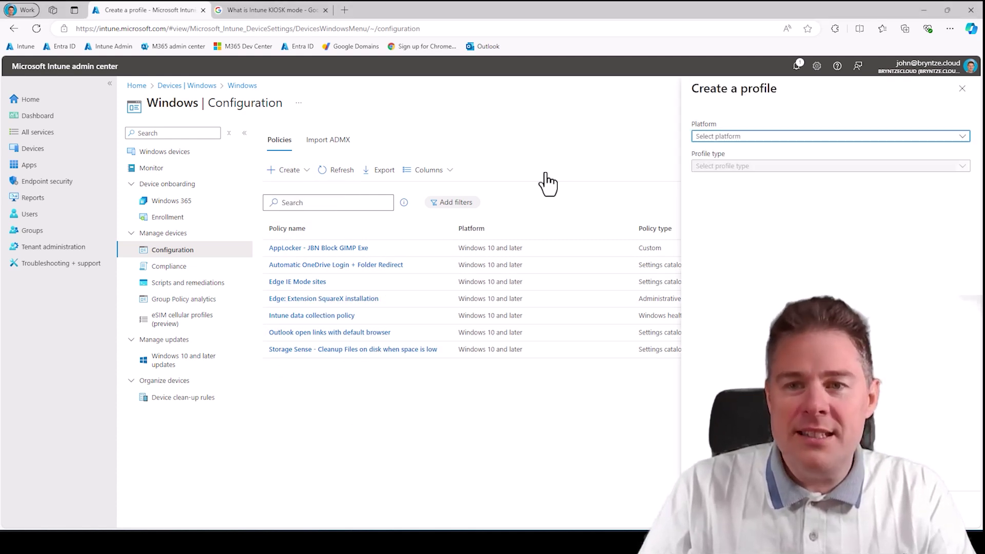
- Choose platform Windows 10 and later, profile type Templates, and the Kiosk template
left_click(742, 137)
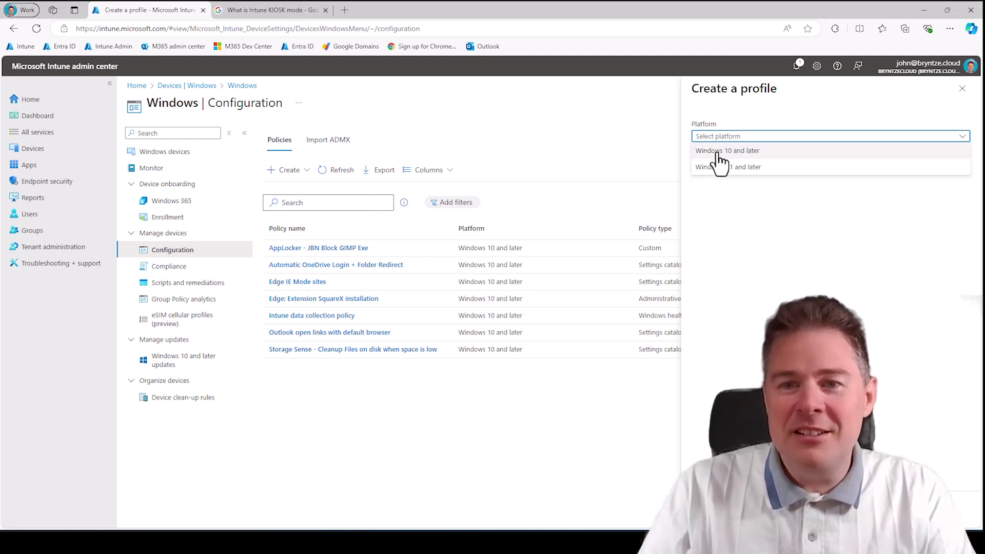
left_click(718, 152)
left_click(735, 166)
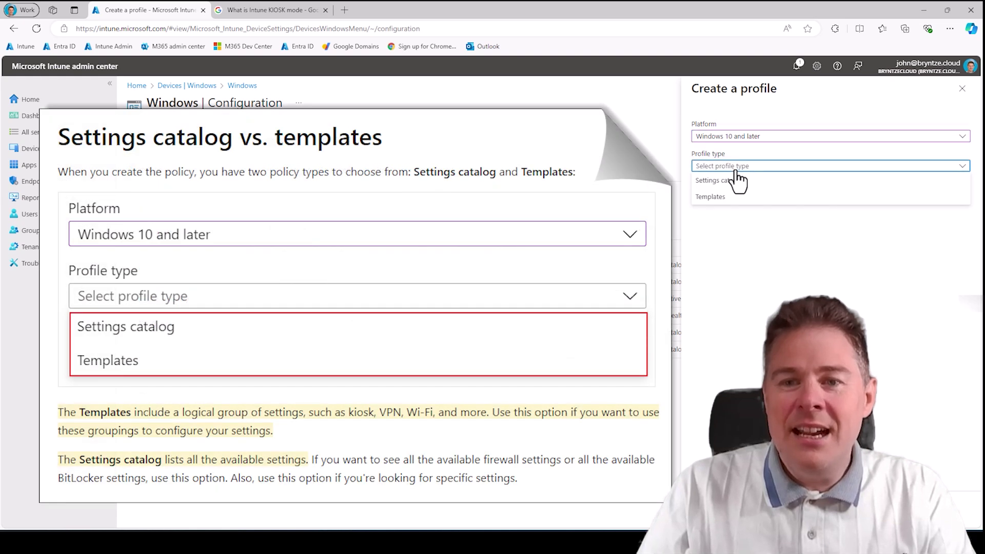
left_click(713, 197)
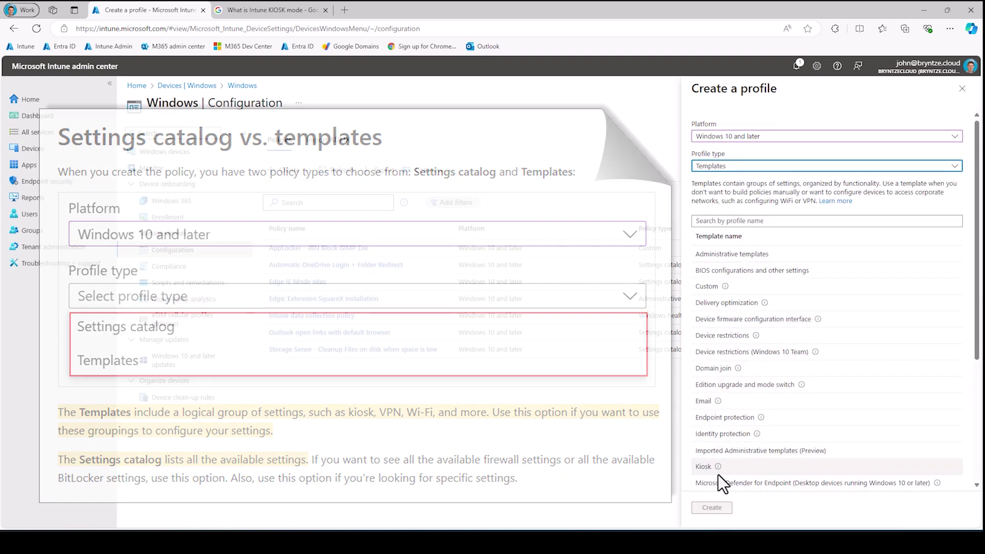
mouse_move(718, 466)
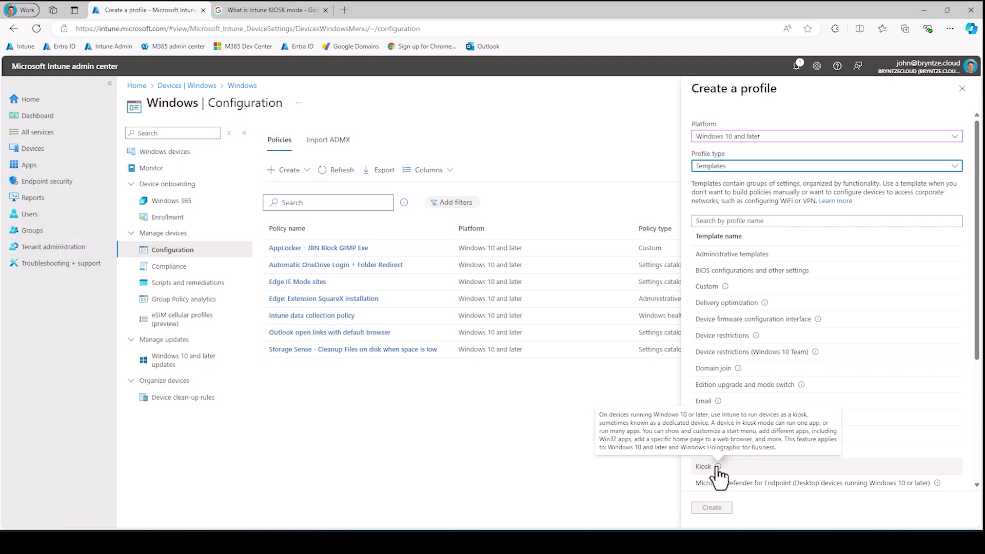
left_click(708, 468)
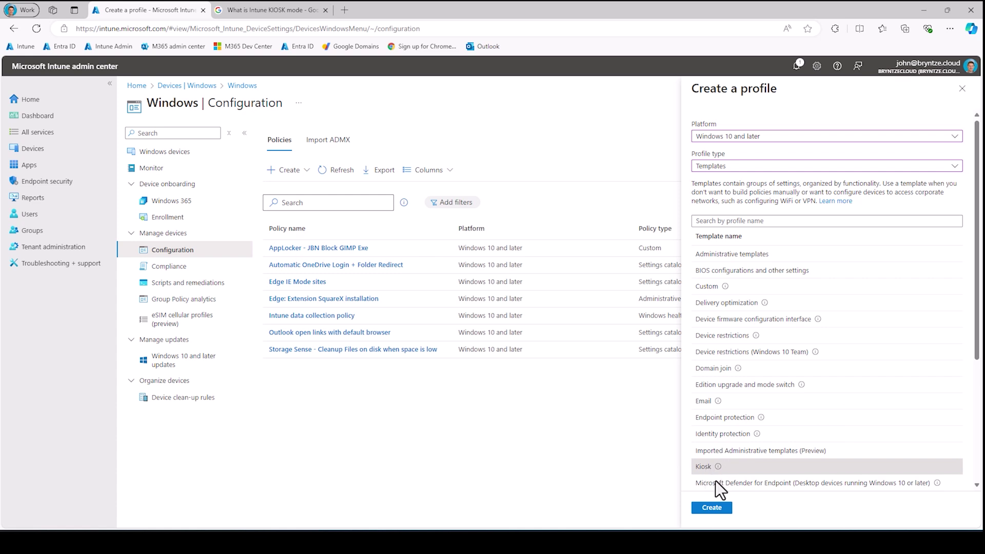
- Name the kiosk profile 'BUBBLE BOBBLE GAME ARCADE', correcting typos
left_click(712, 508)
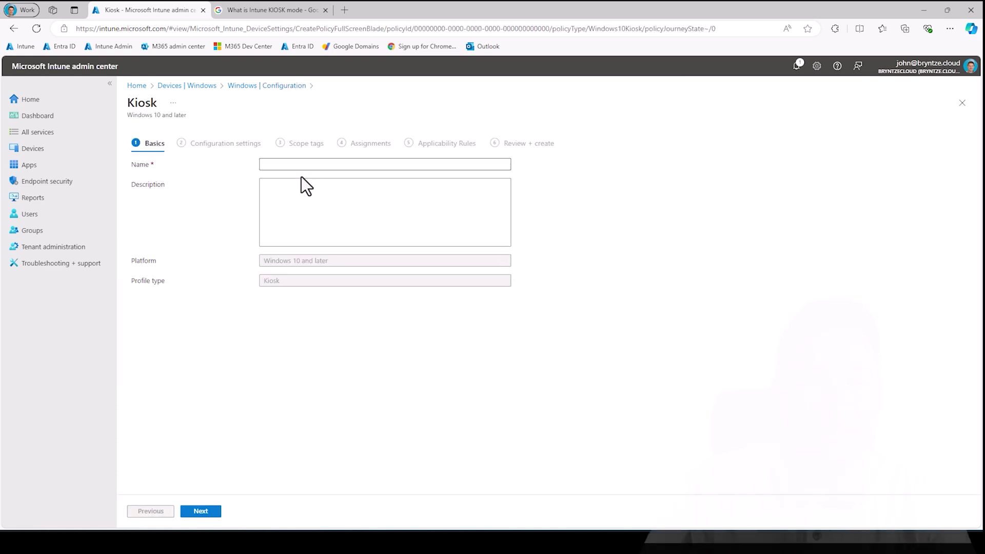
left_click(278, 165)
type("JB")
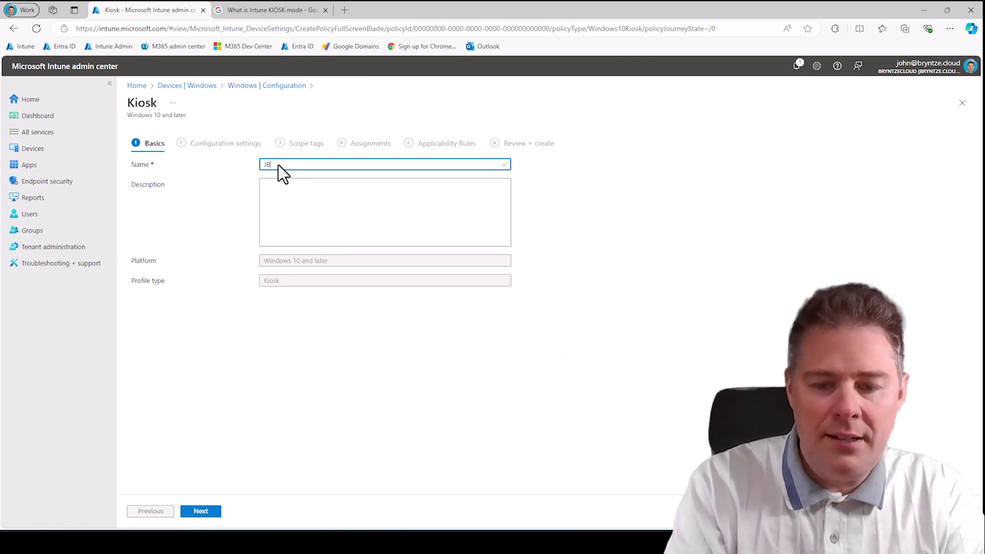
key("BackSpace")
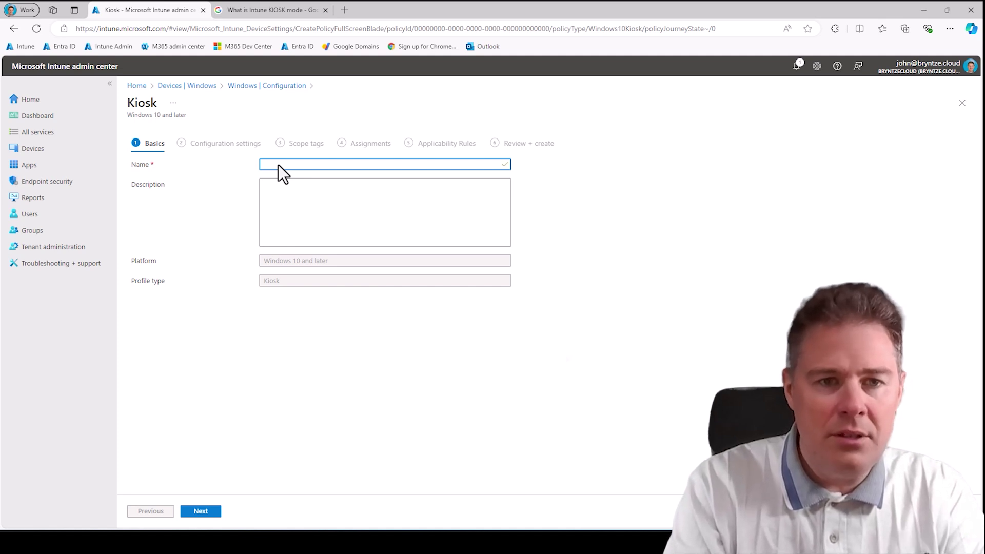
type("BUBB")
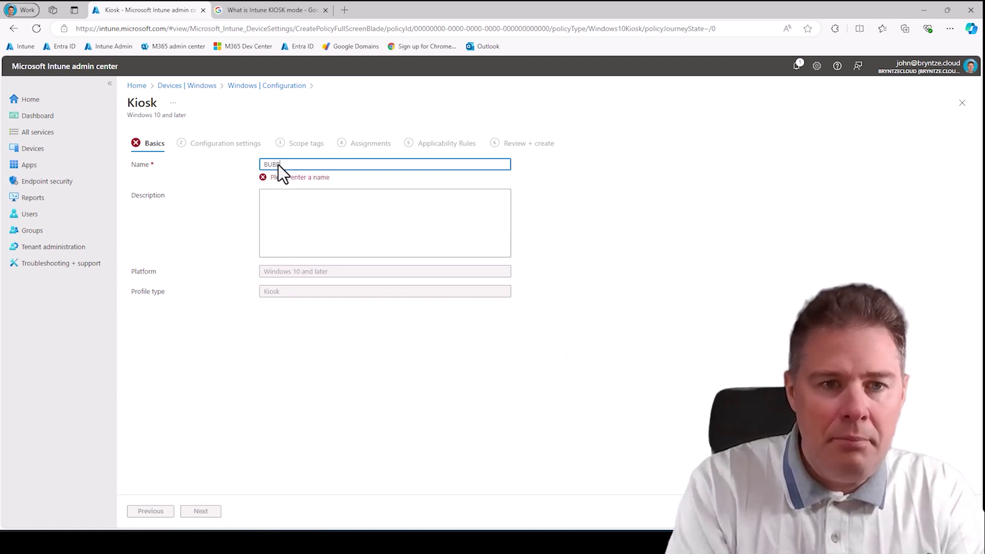
type("LE BOBBLE")
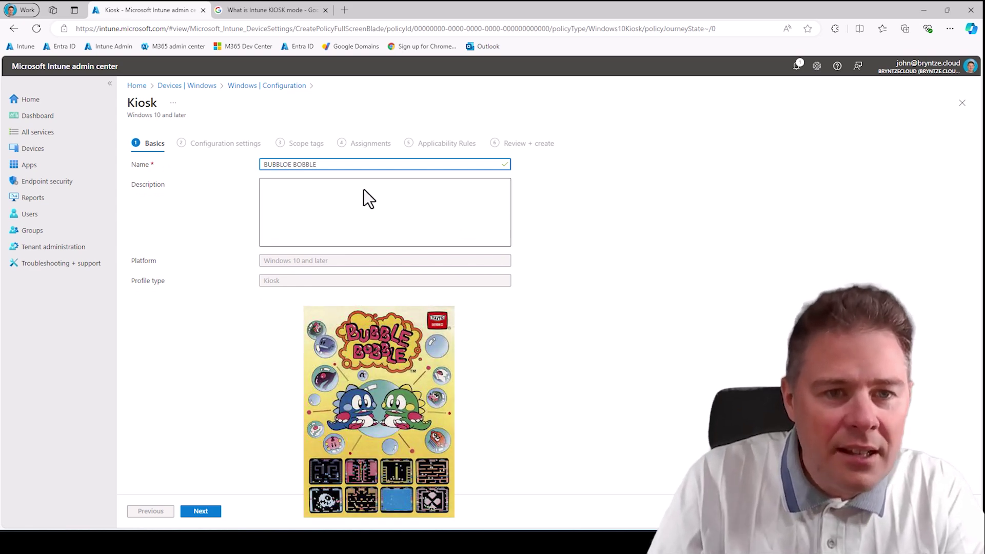
left_click(281, 165)
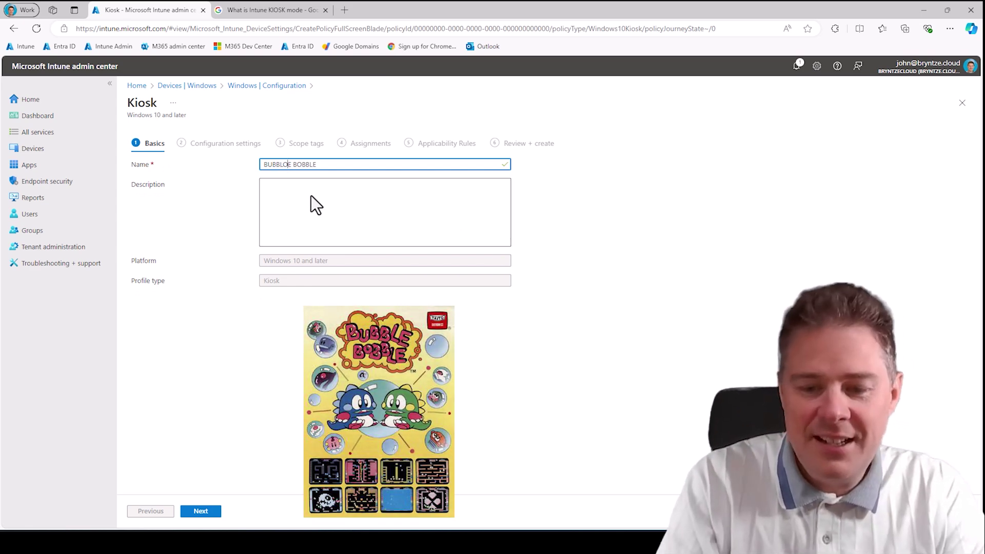
key("BackSpace")
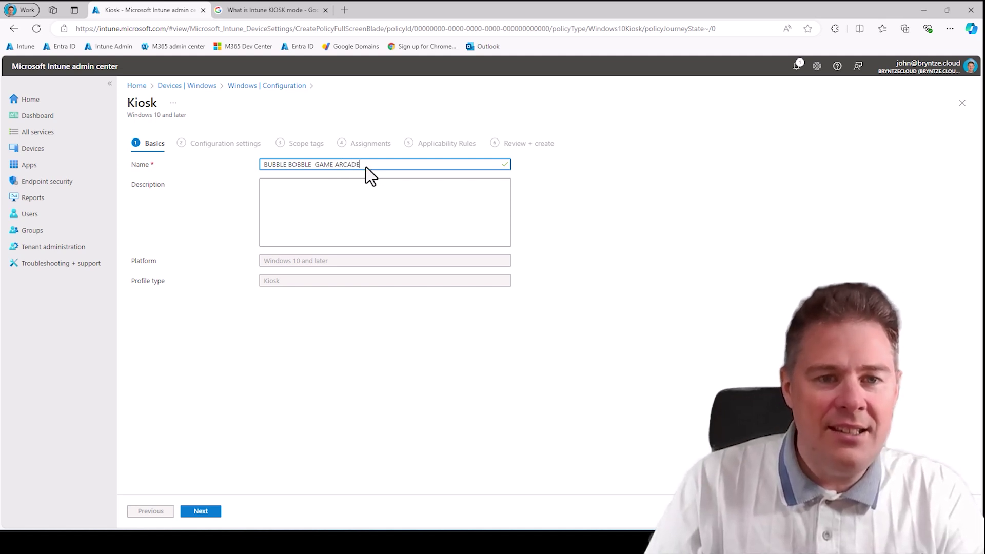
- Paste the profile name as its description and continue to configuration settings
left_click_drag(366, 167, 250, 160)
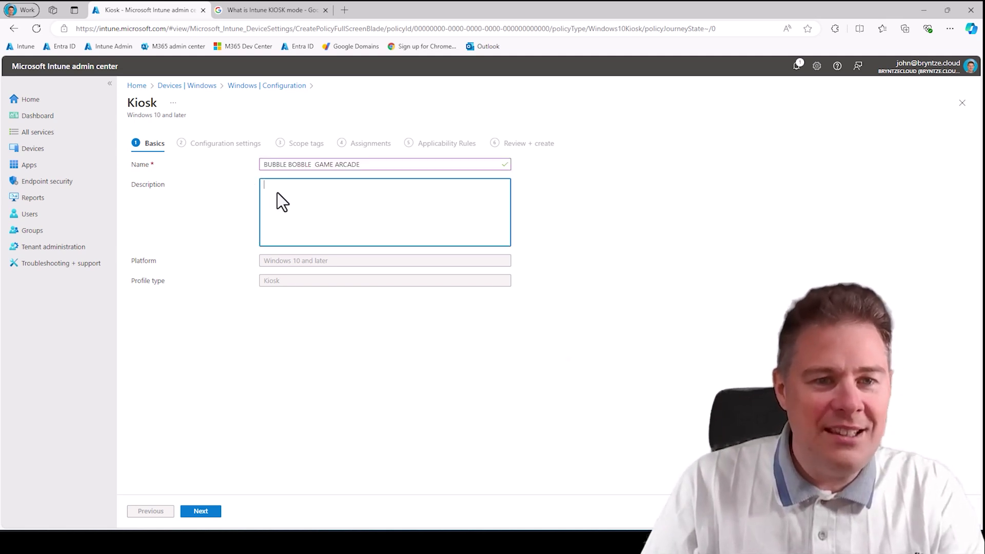
type("BUBBLE BOBBLE  GAME ARCADE")
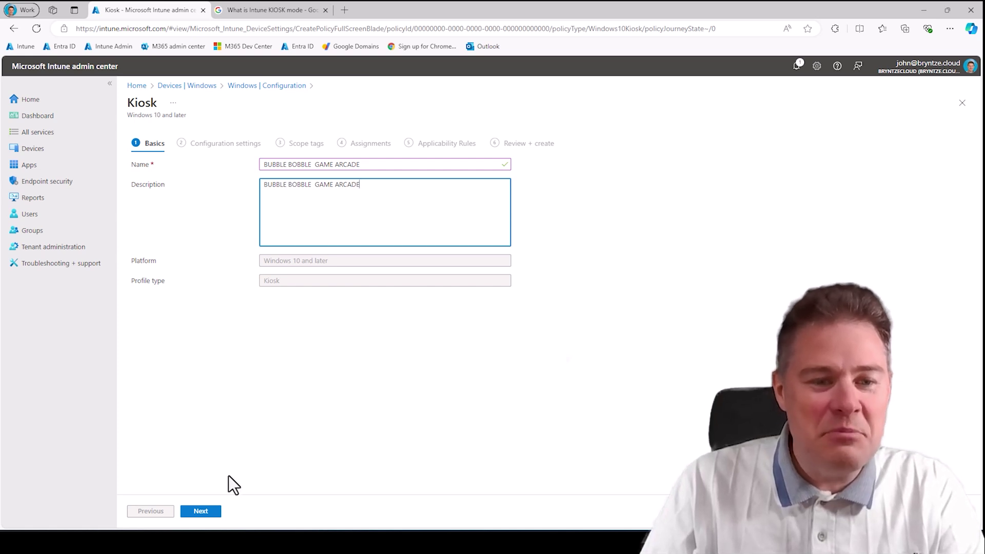
left_click(209, 512)
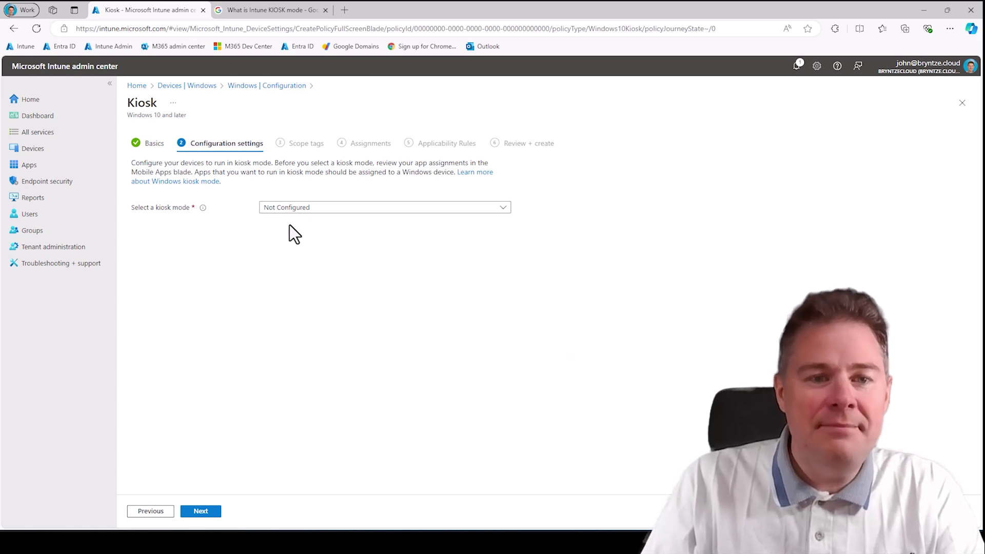
- Set kiosk mode to Single app, full-screen kiosk with Auto logon user logon type
left_click(281, 209)
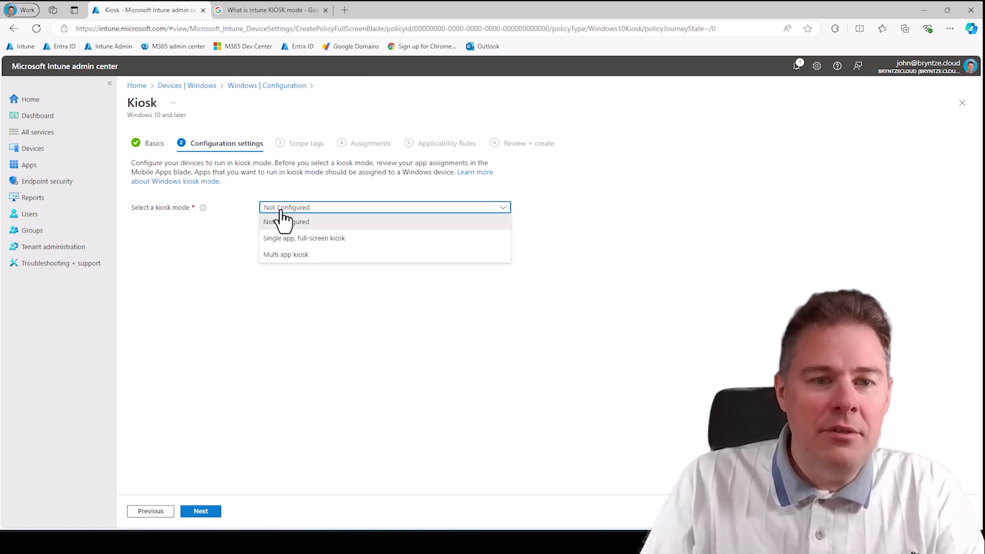
left_click(302, 242)
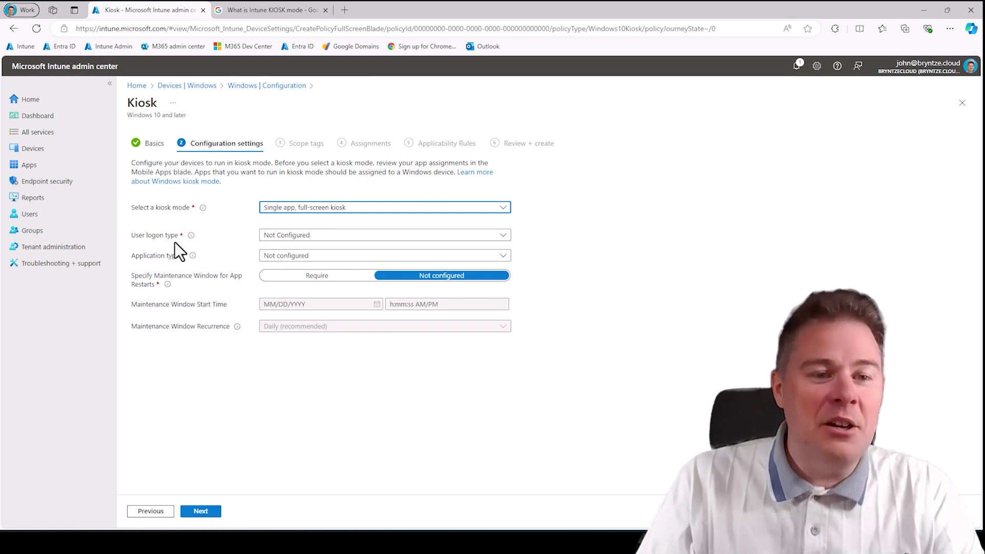
left_click(297, 237)
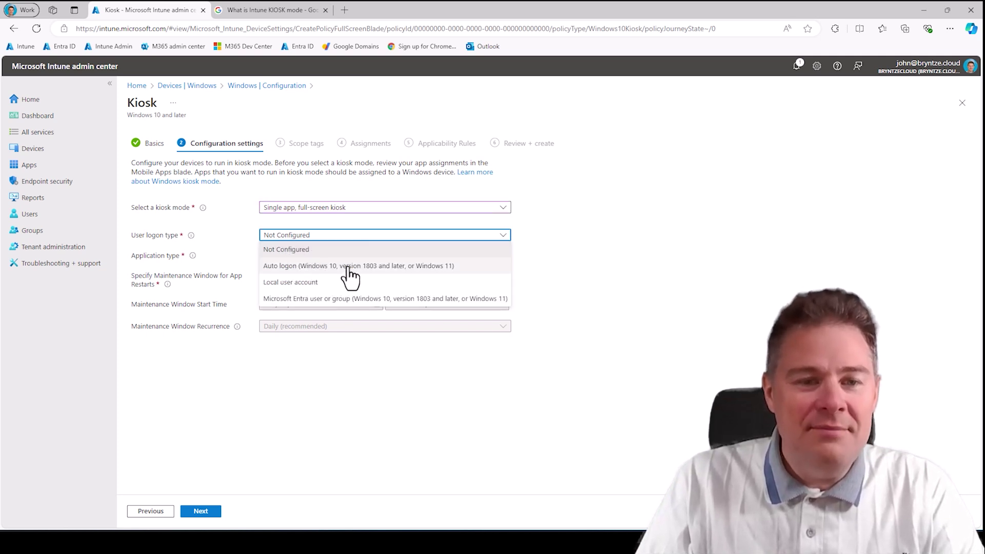
left_click(292, 268)
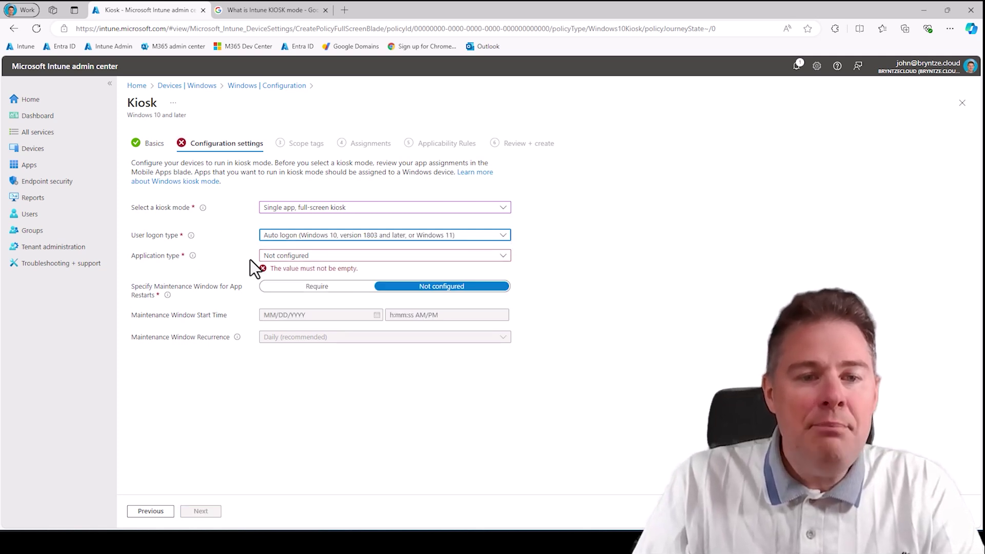
left_click(277, 259)
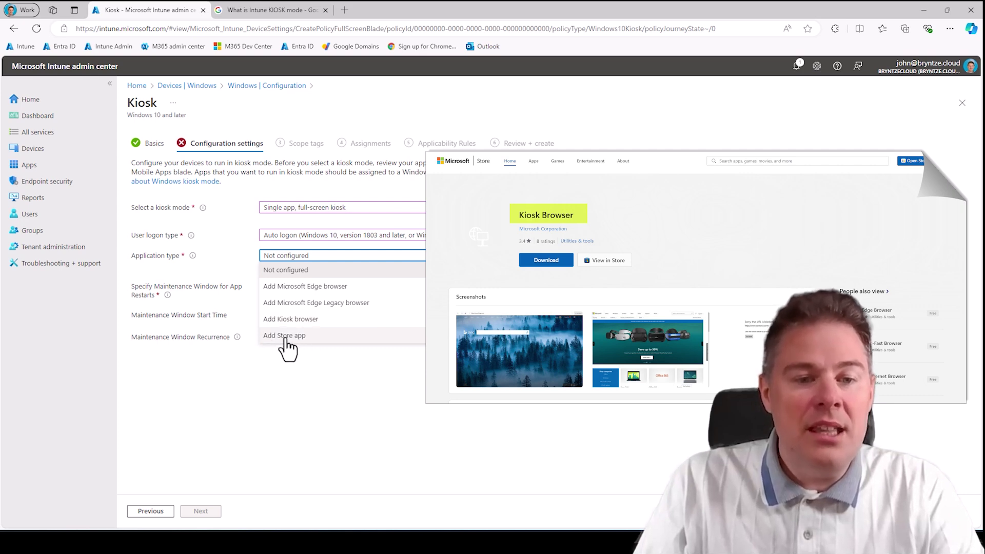
left_click(298, 287)
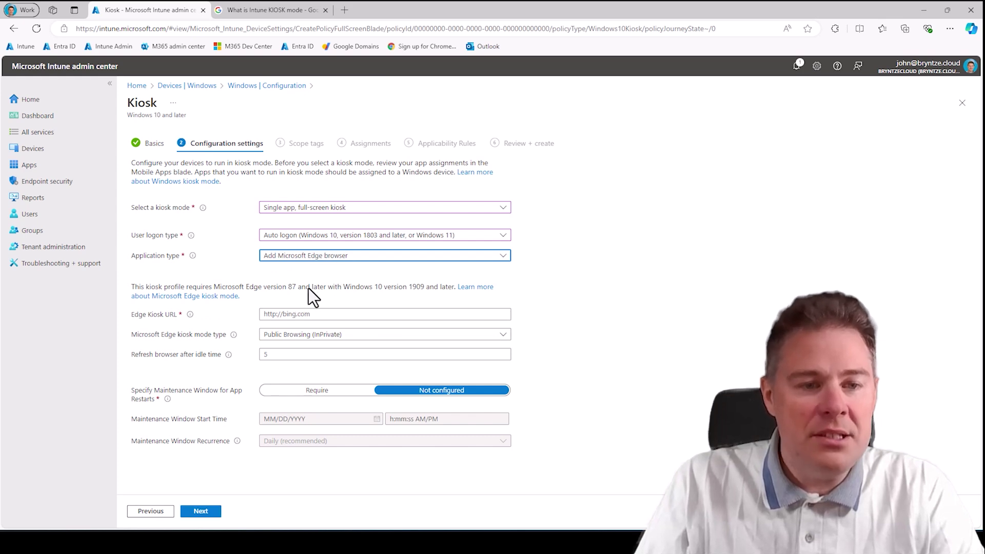
left_click(302, 316)
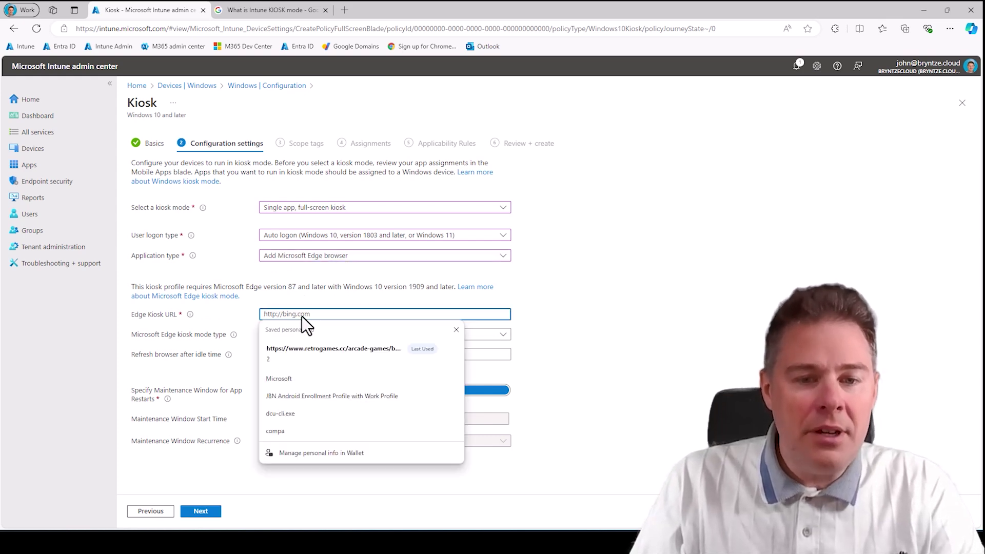
left_click(300, 349)
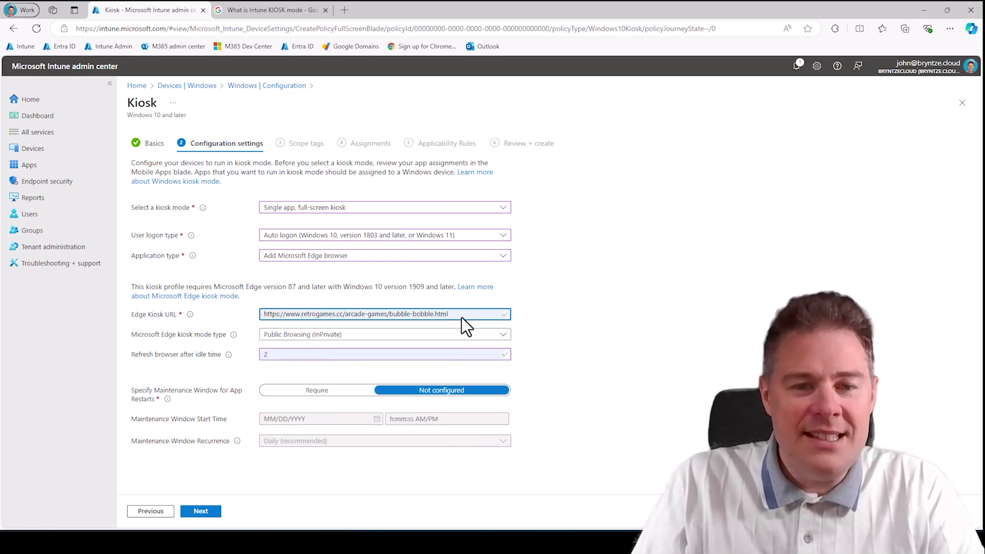
left_click_drag(462, 316, 253, 307)
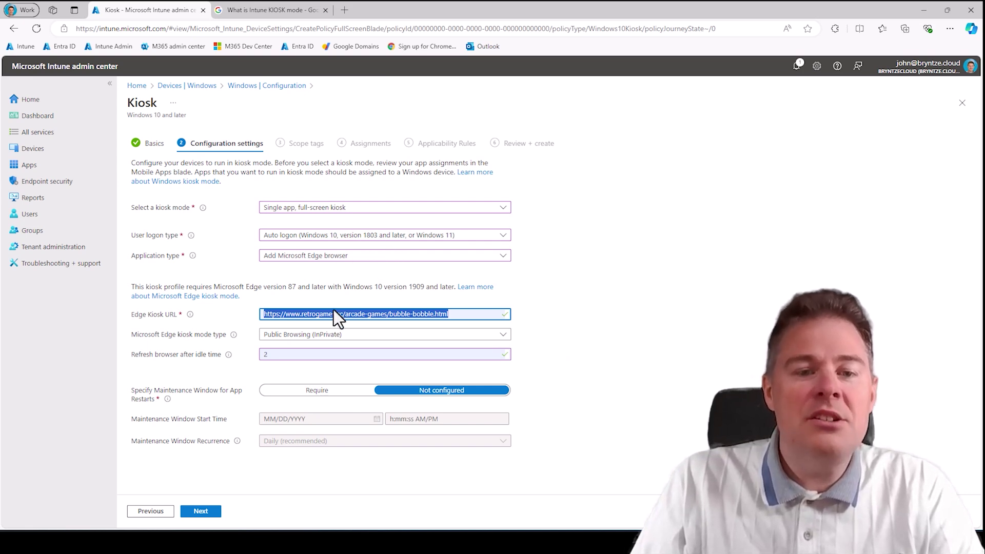
left_click(460, 317)
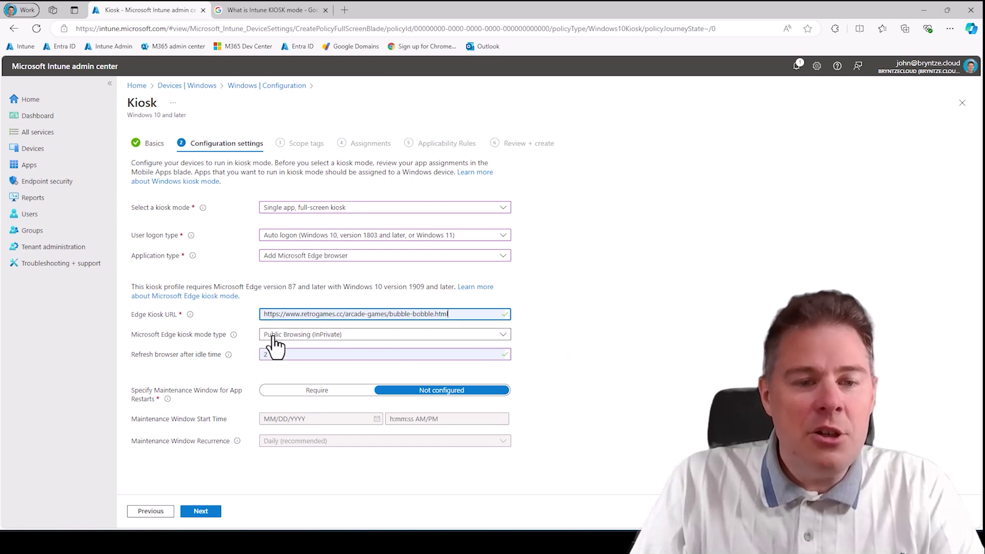
- Switch the Edge kiosk mode type to Digital/Interactive Signage (InPrivate)
left_click(294, 336)
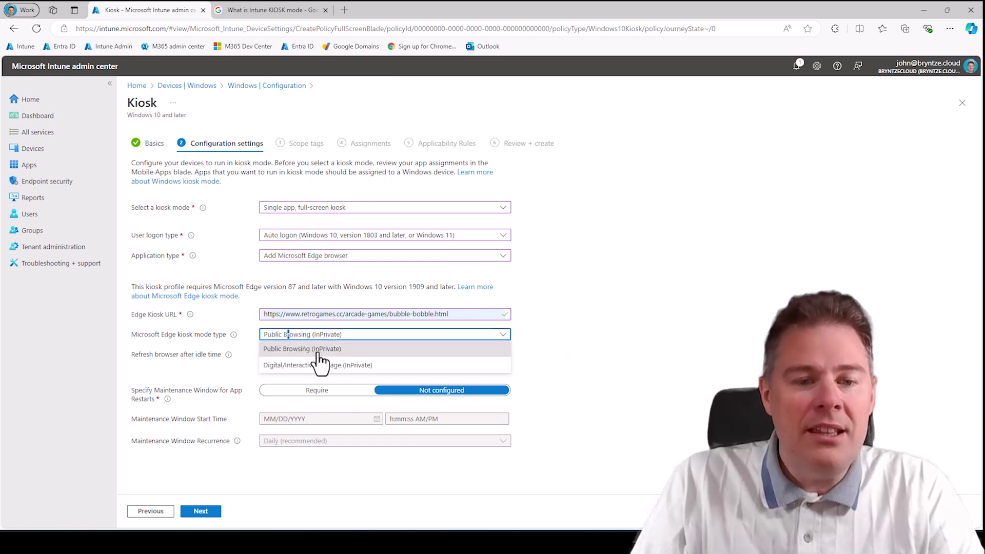
left_click(295, 353)
left_click(343, 315)
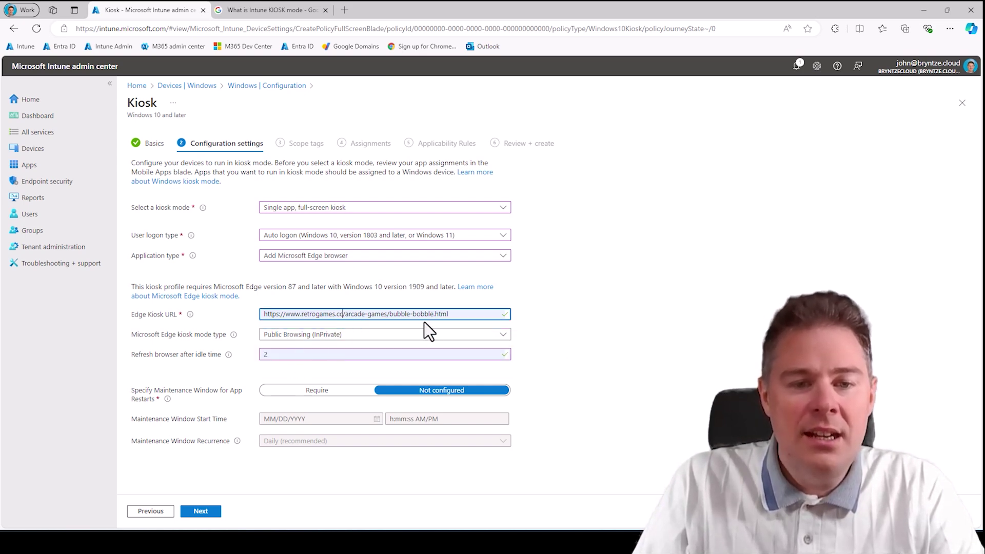
left_click_drag(451, 315, 260, 315)
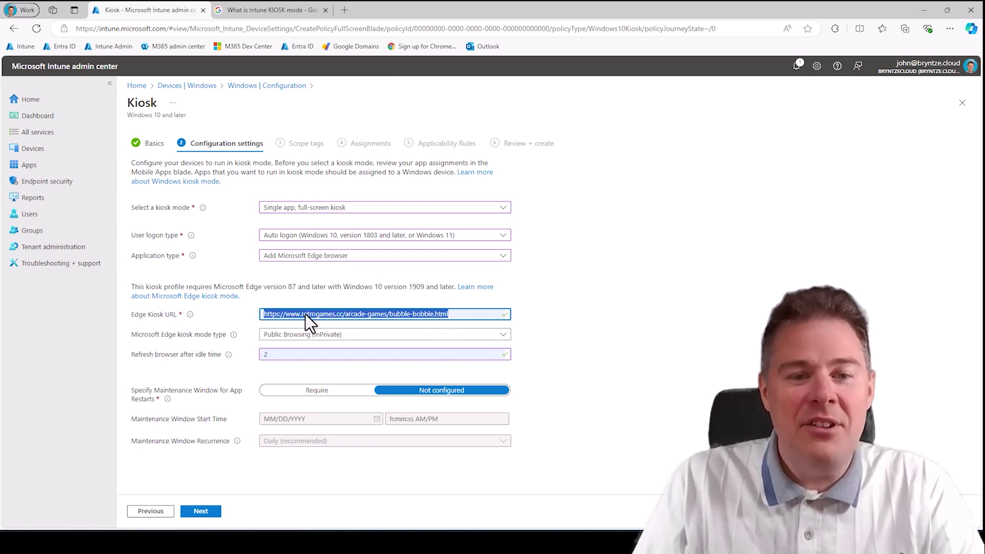
left_click(309, 335)
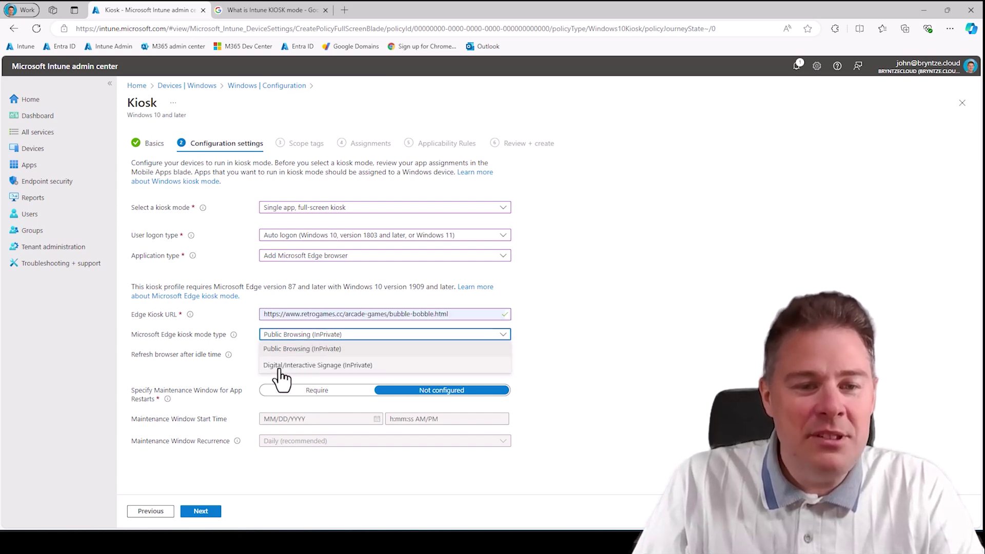
left_click(348, 366)
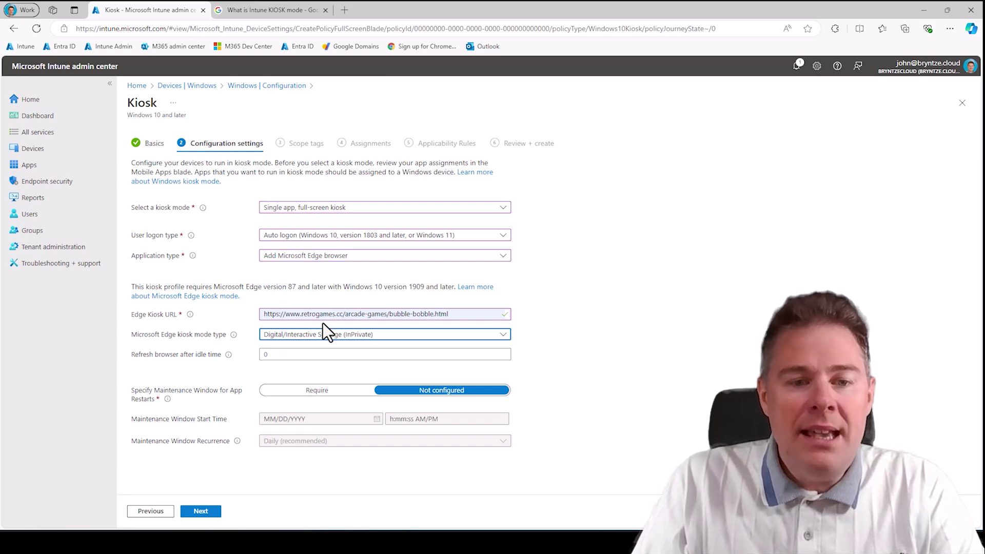
- Set the browser refresh after idle time to 5
left_click(285, 355)
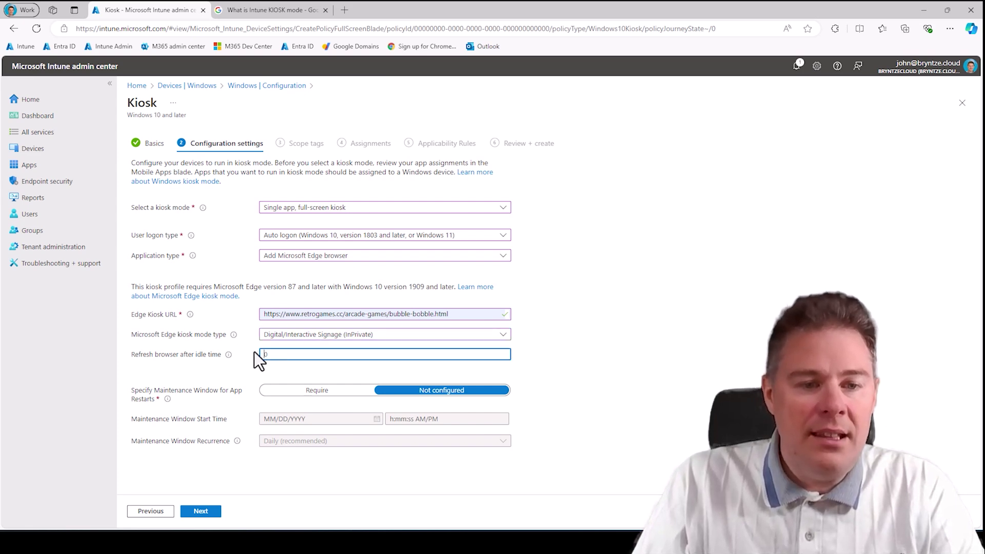
type("5")
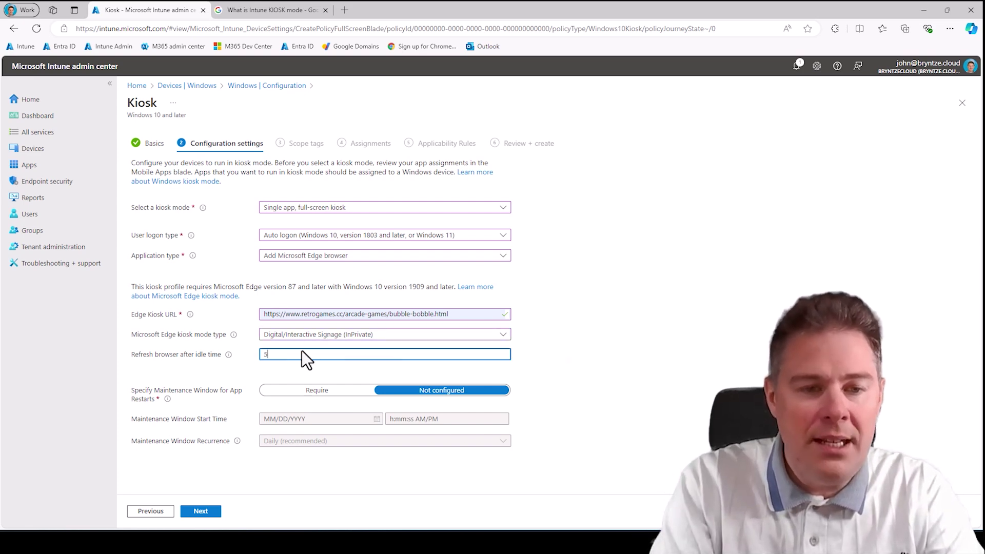
mouse_move(229, 357)
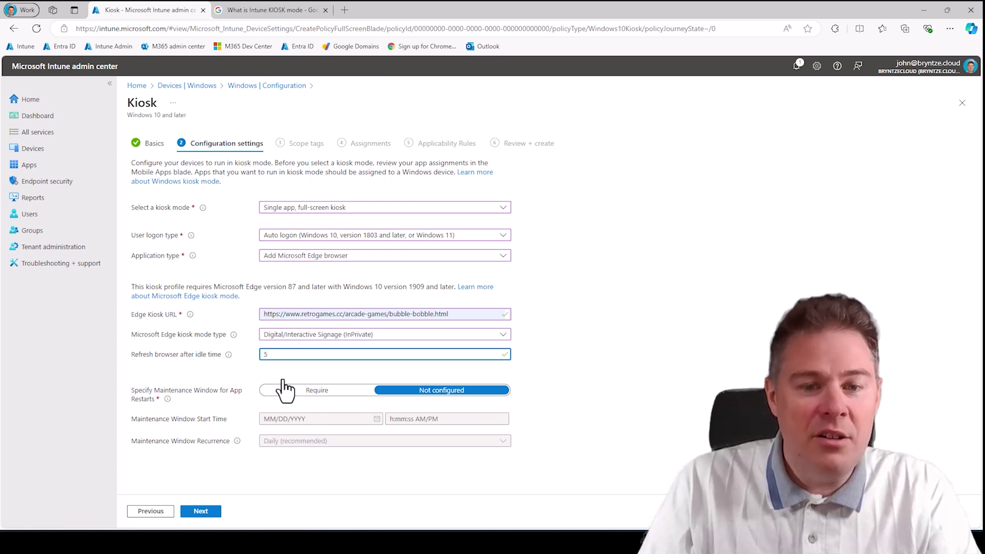
- Leave scope tags unchanged and continue to Assignments
left_click(204, 513)
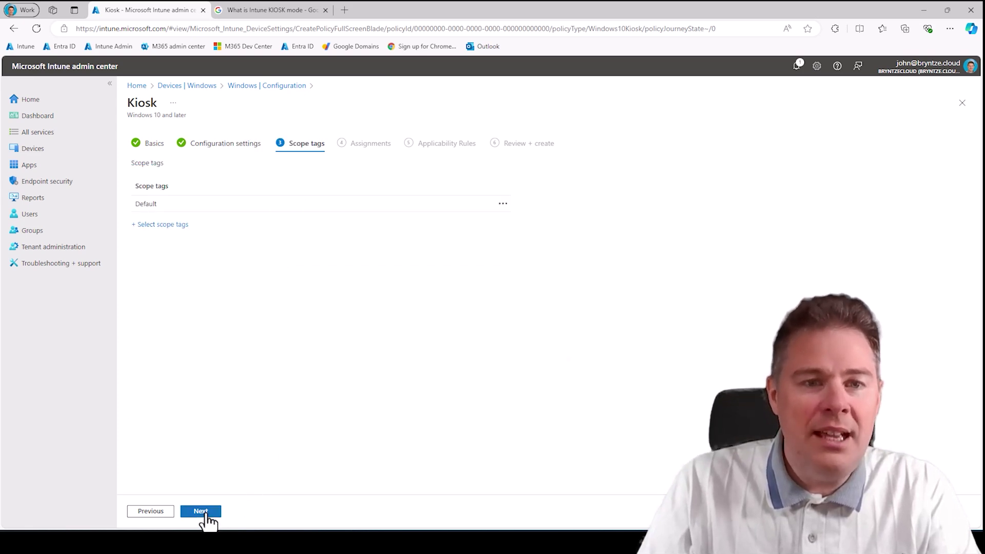
left_click(157, 226)
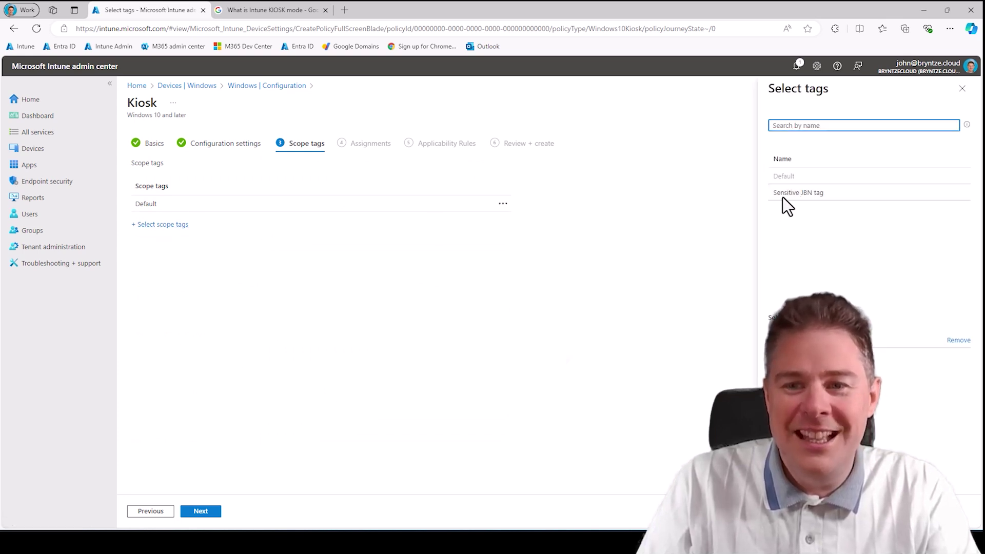
left_click(201, 511)
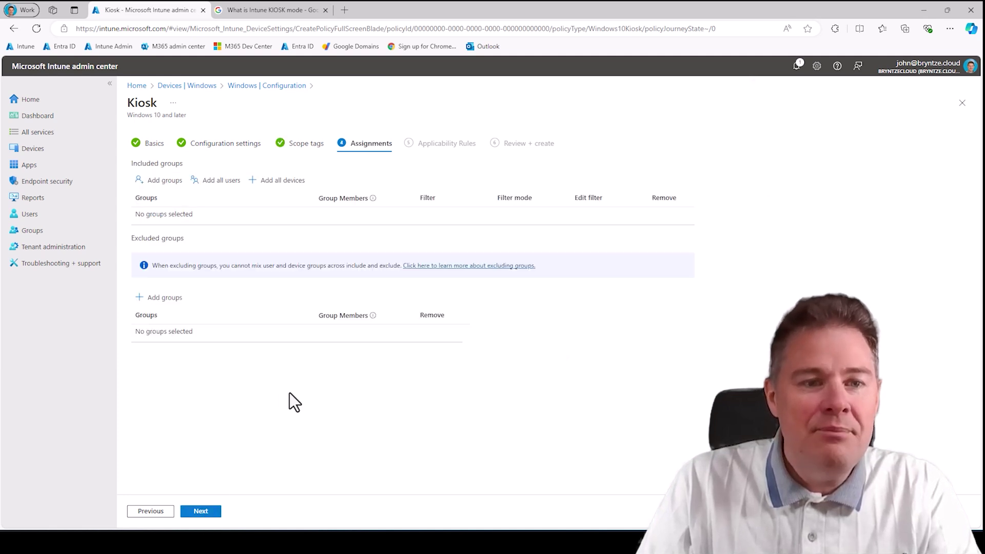
- Include the JBN - KIOSK BUBBLE BOBBLE group (2 devices) in the assignment, then continue
left_click(162, 183)
left_click(454, 168)
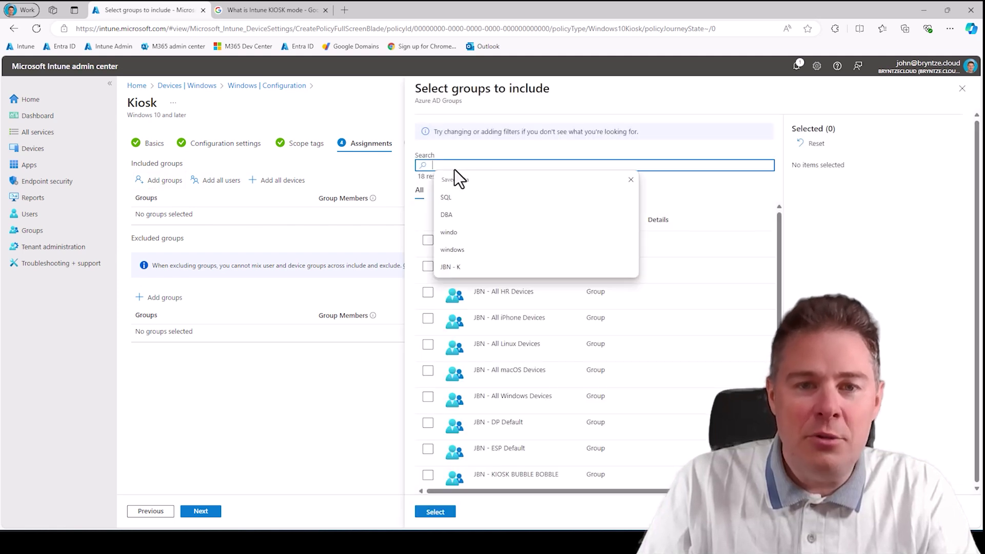
type("KIOSK")
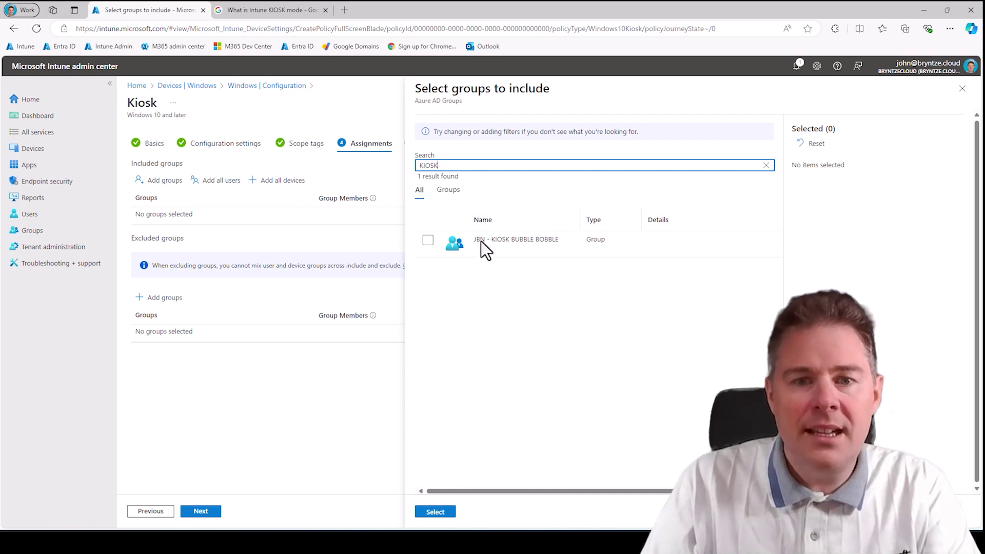
left_click(436, 242)
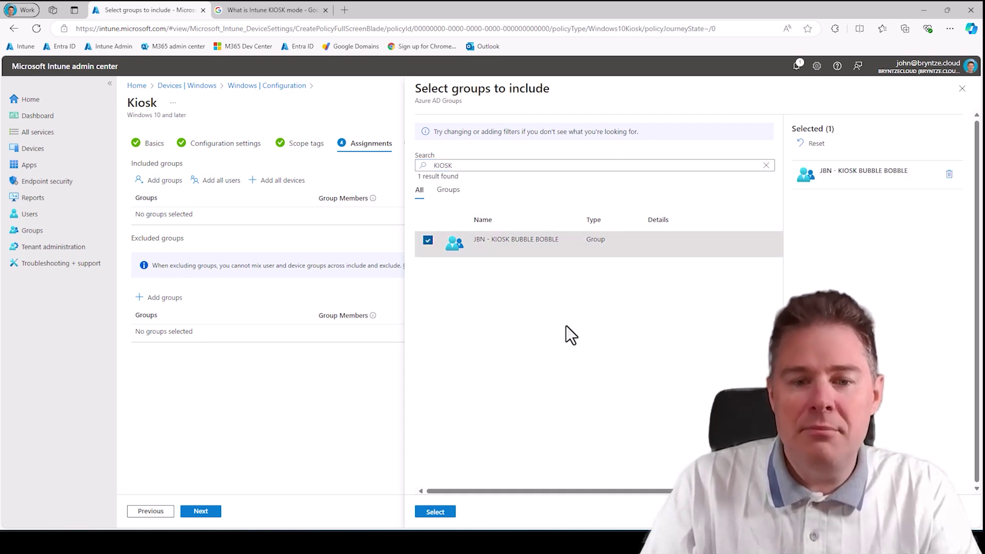
left_click(435, 512)
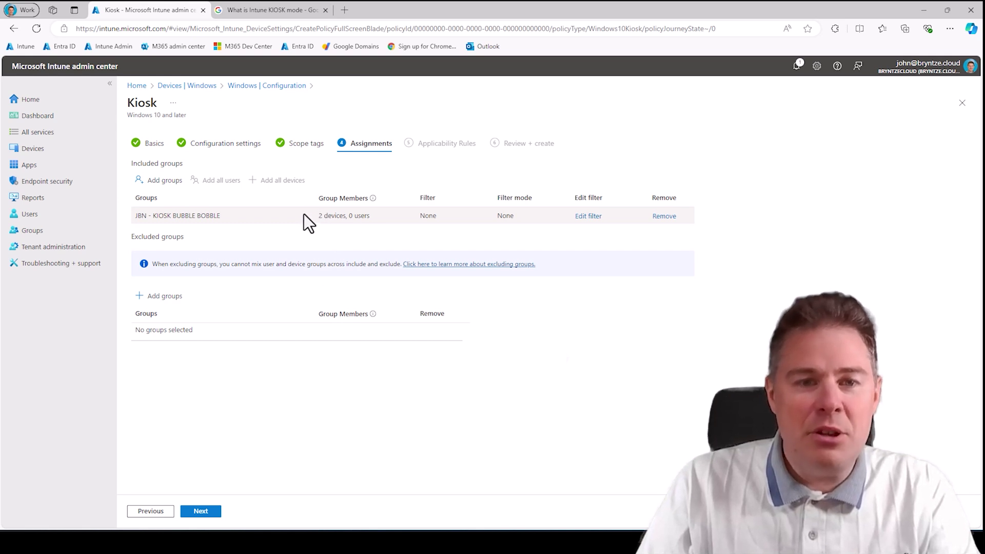
left_click_drag(316, 214, 336, 216)
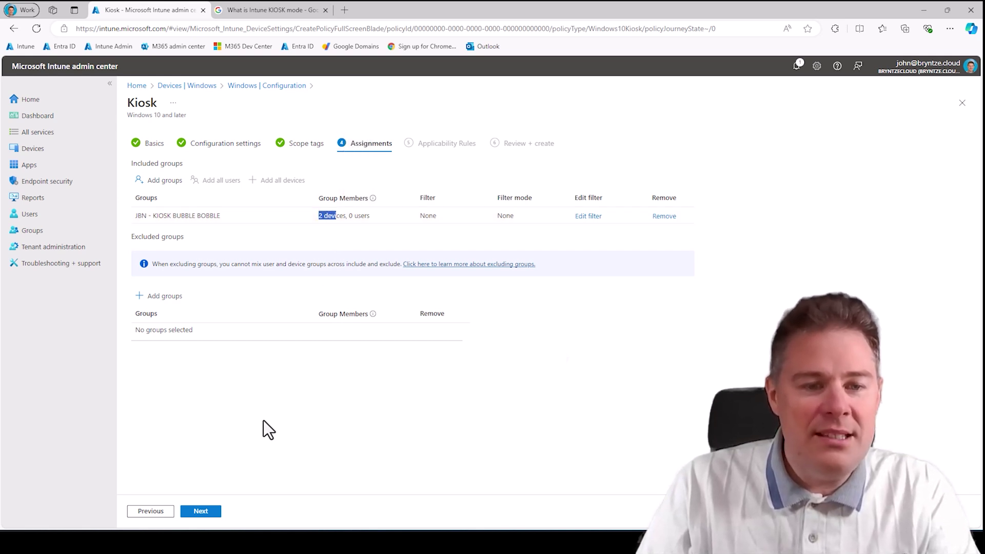
left_click(205, 513)
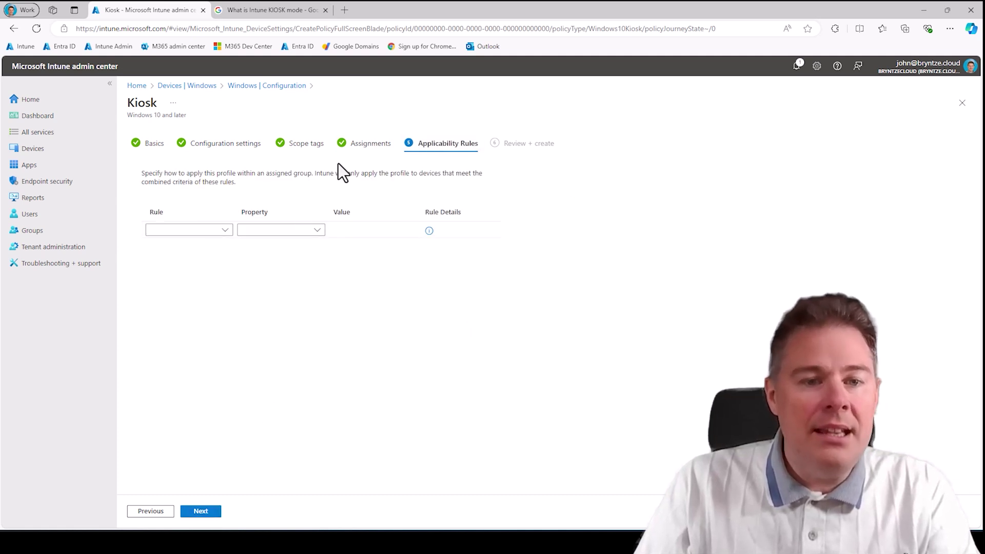
- Add an 'Assign profile if' OS edition rule for Windows 10 Holographic for Business, delete it, and go to review
left_click(223, 237)
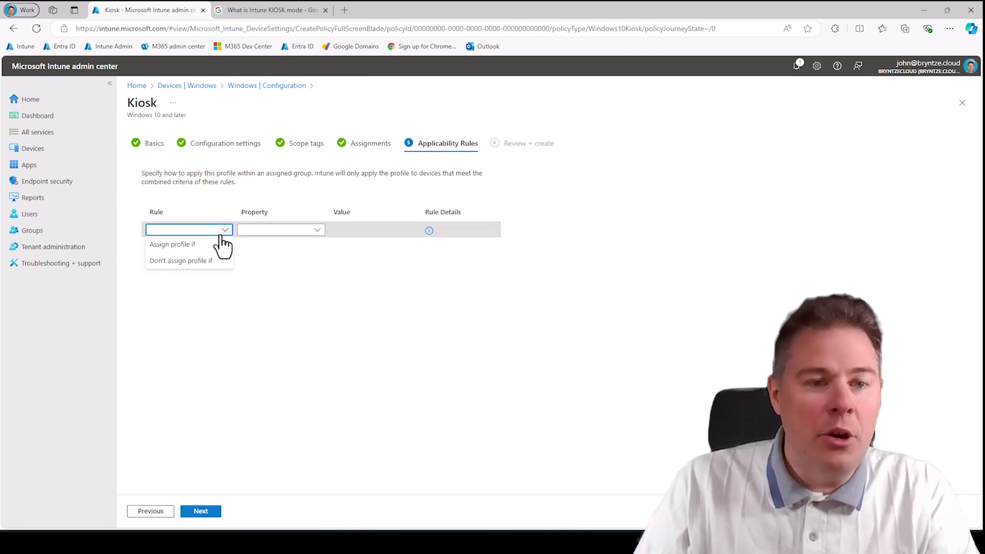
left_click(190, 245)
left_click(277, 236)
left_click(264, 244)
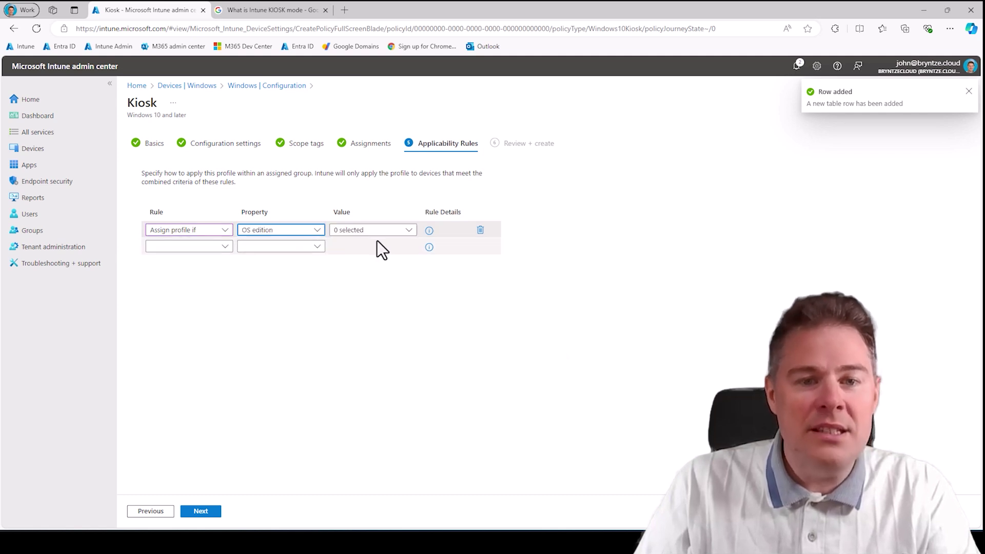
left_click(381, 232)
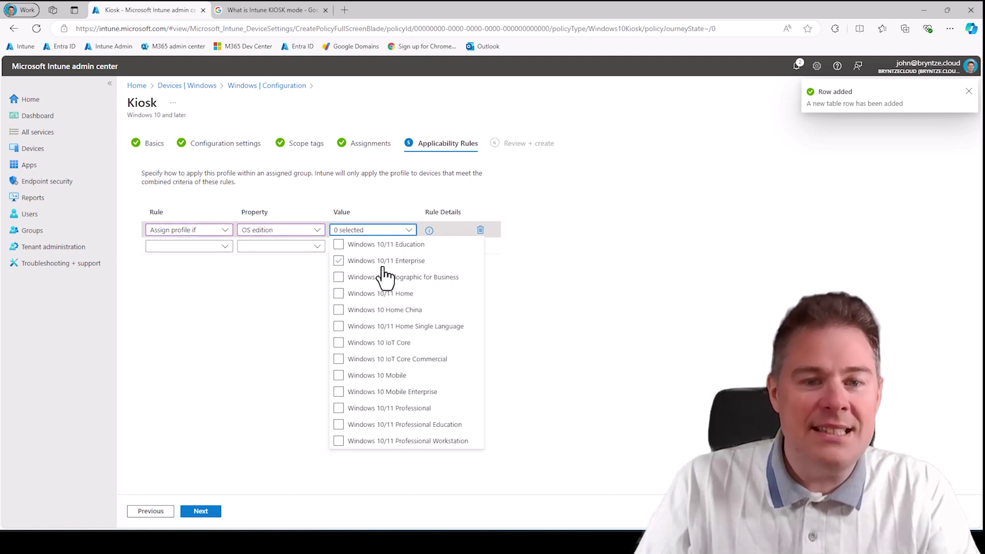
left_click(339, 277)
left_click(552, 292)
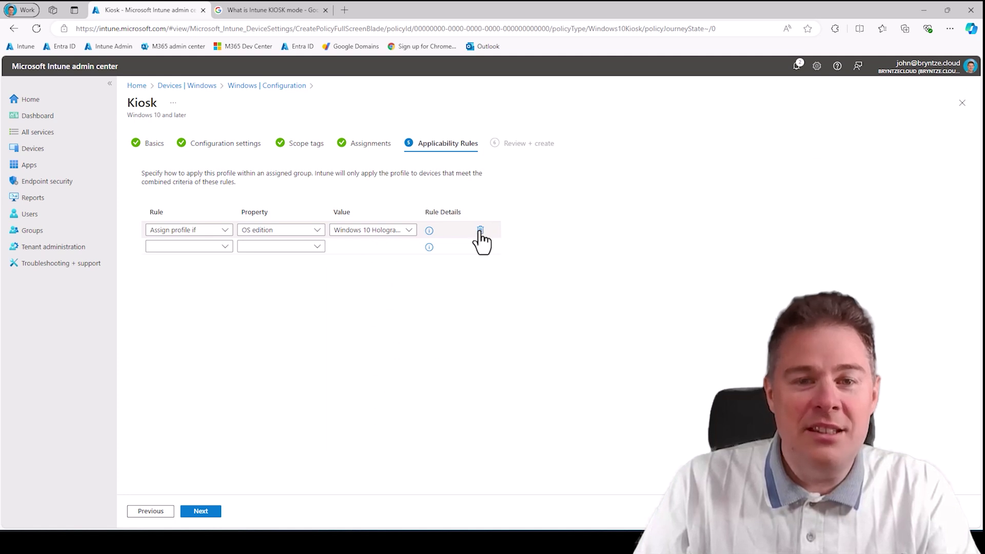
left_click(480, 229)
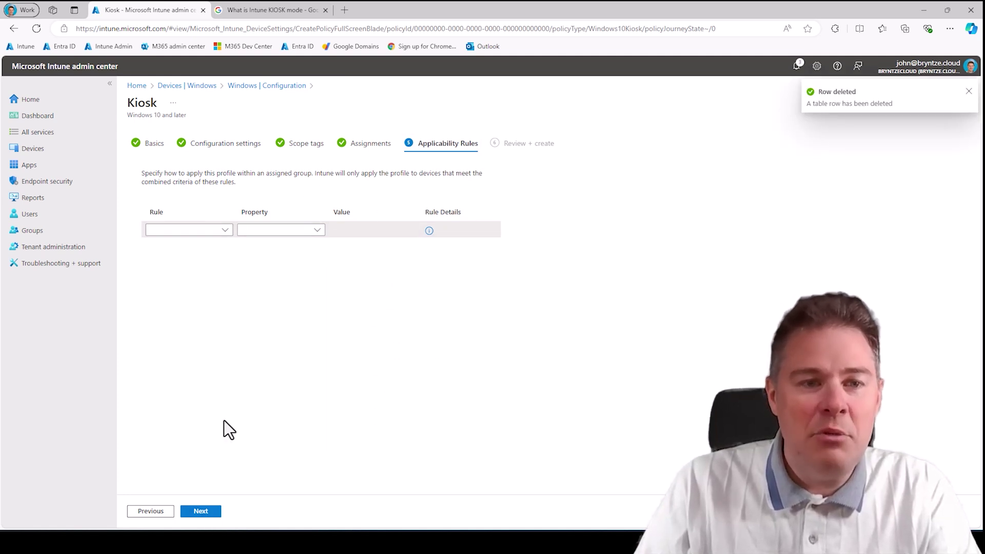
left_click(201, 511)
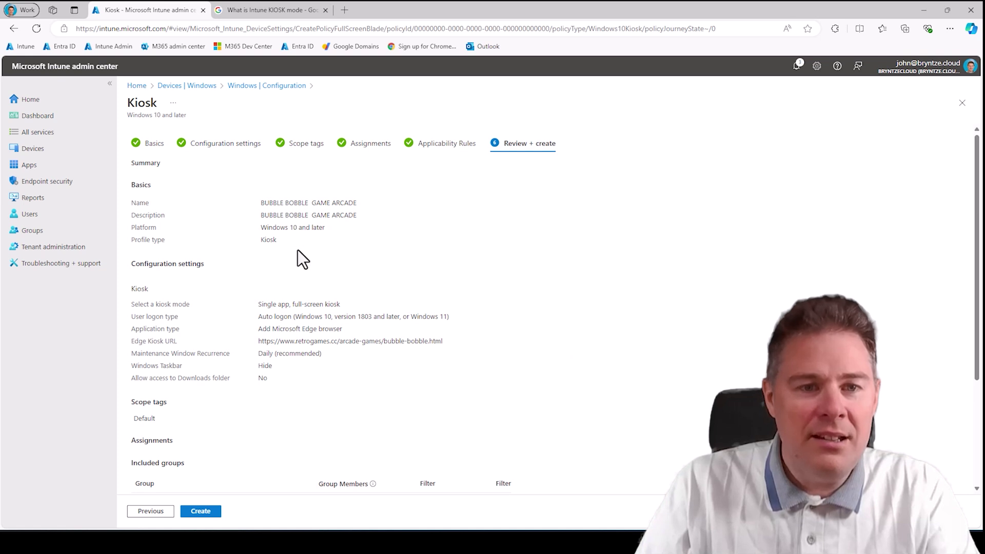
- Create the BUBBLE BOBBLE GAME ARCADE profile, refresh the policy list, and open the new profile
left_click(205, 513)
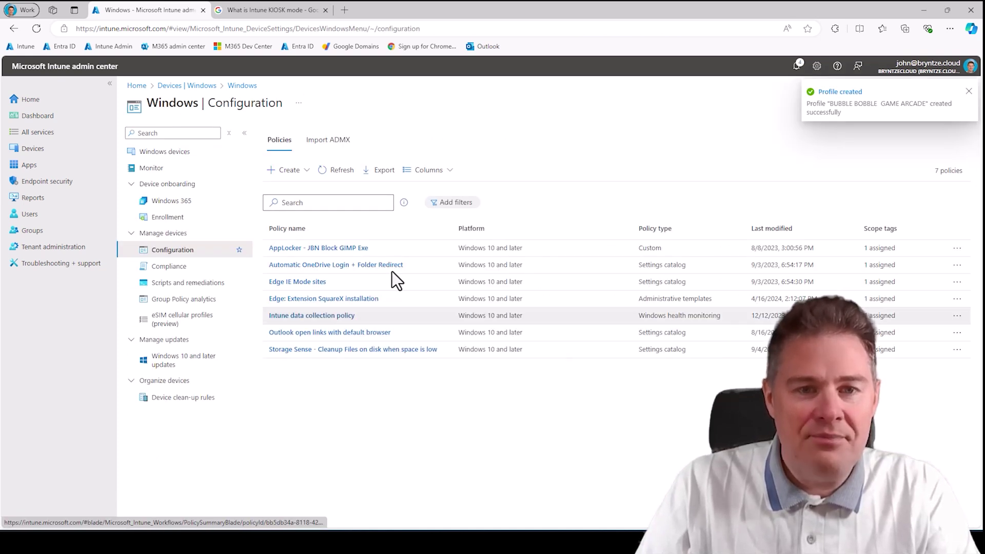
left_click(347, 173)
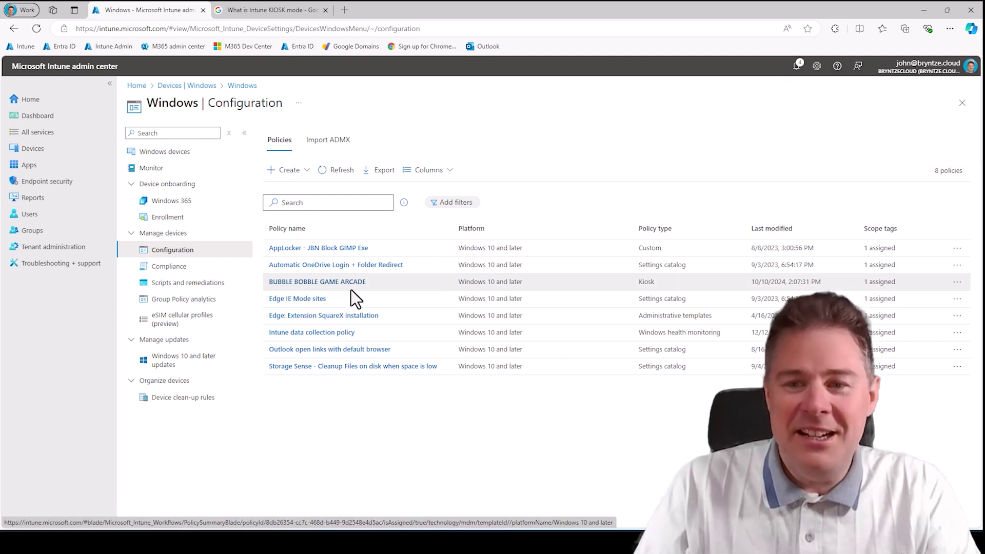
left_click(317, 283)
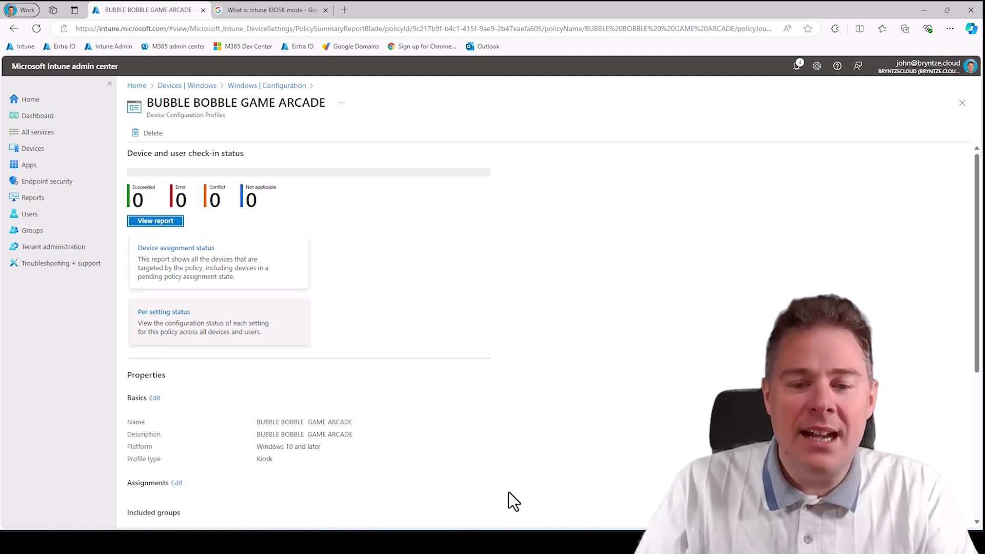
- Switch to the kiosk VM, bring up its Start power options, then dismiss them with Esc
mouse_move(611, 543)
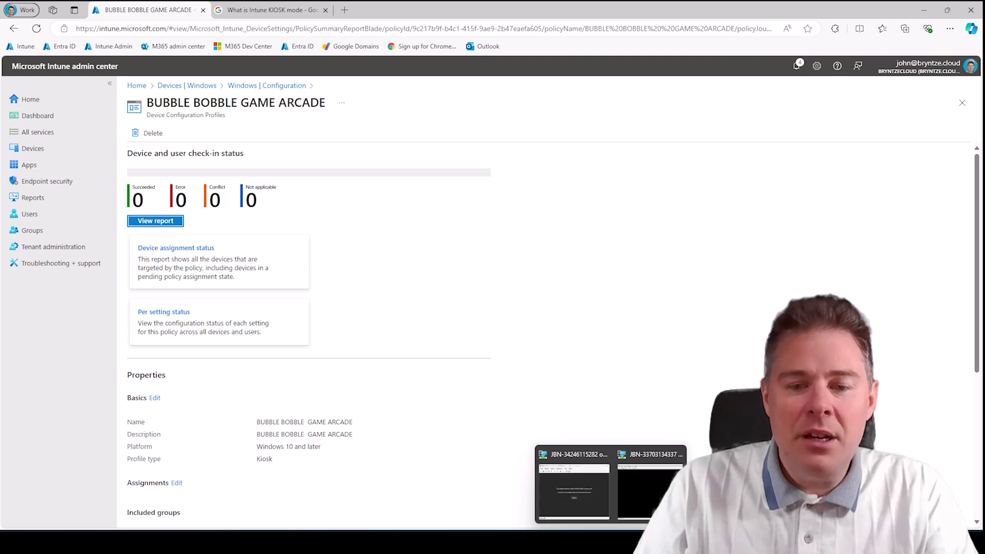
left_click(636, 500)
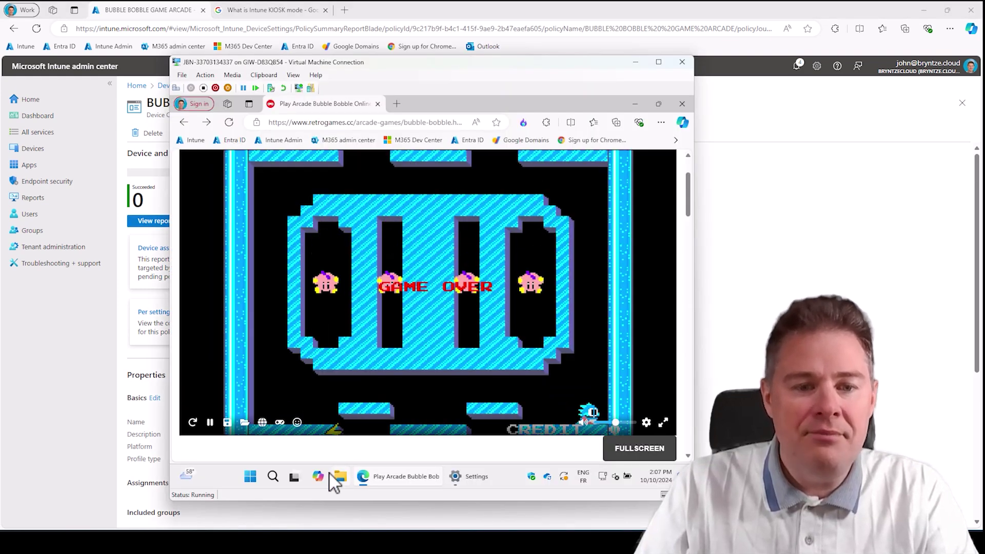
left_click(251, 478)
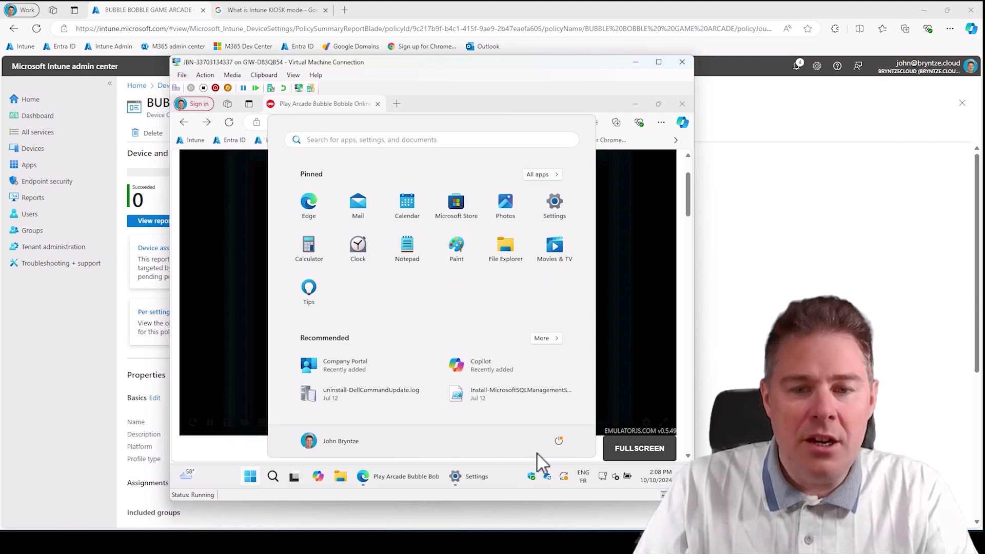
left_click(559, 445)
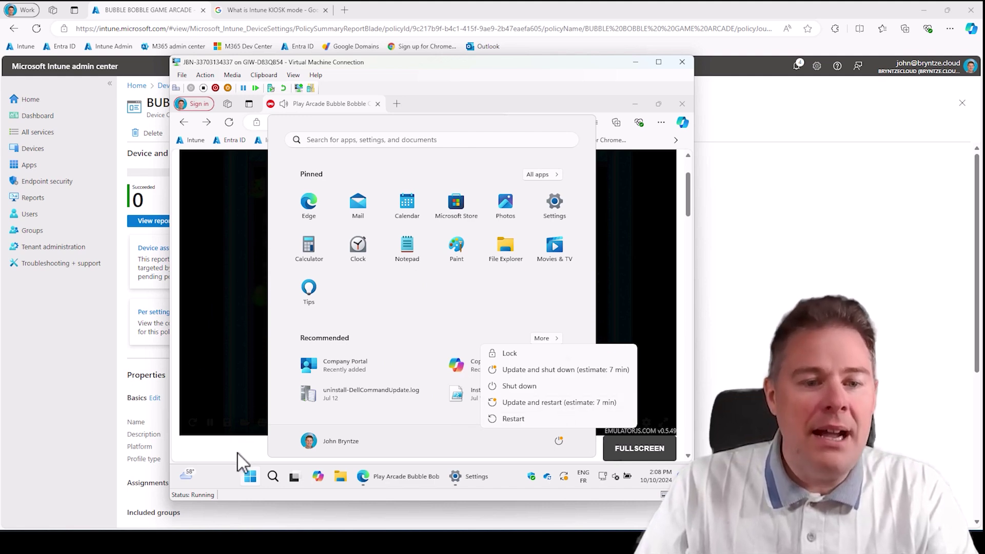
key("Escape")
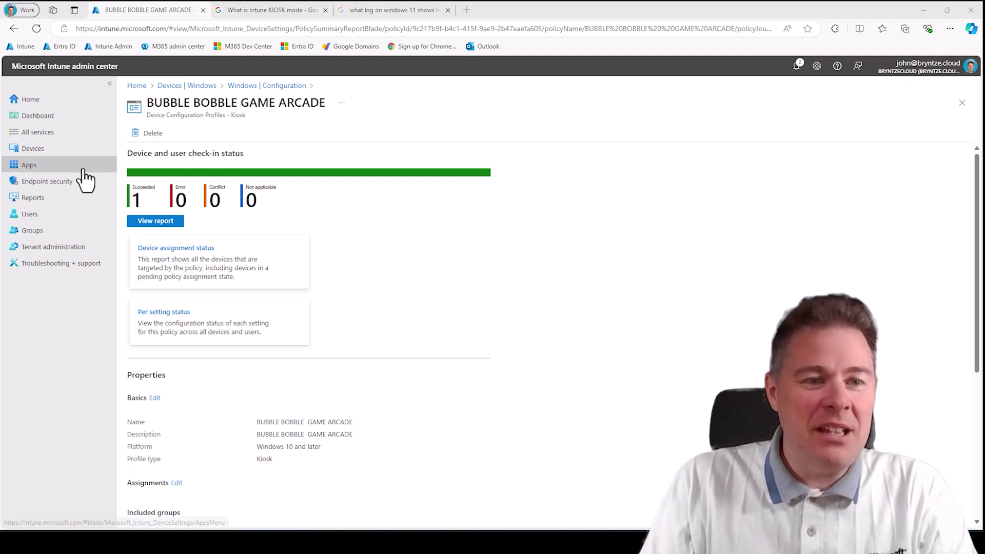
- Open the device's profile settings report showing all four settings Succeeded, then bring the kiosk VM forward
left_click(146, 225)
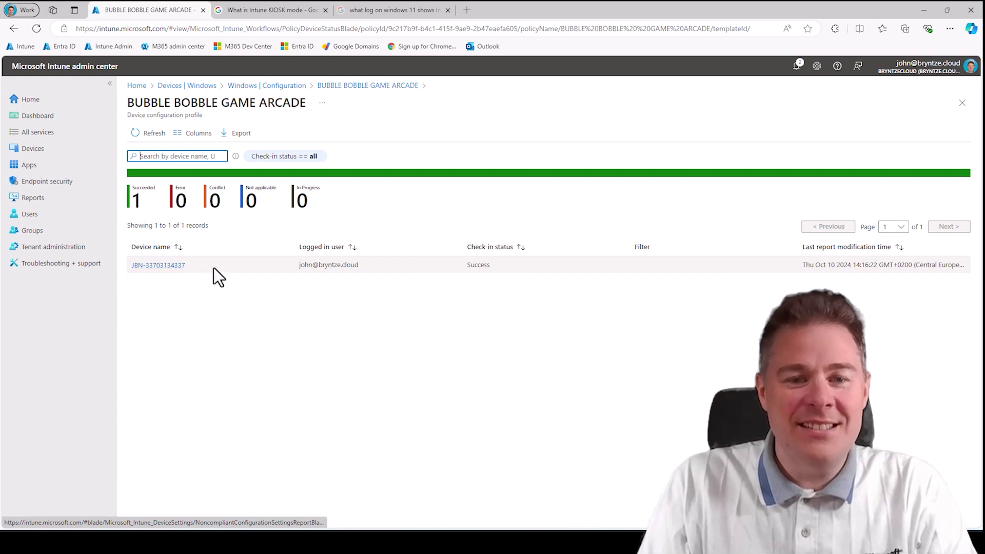
left_click(144, 266)
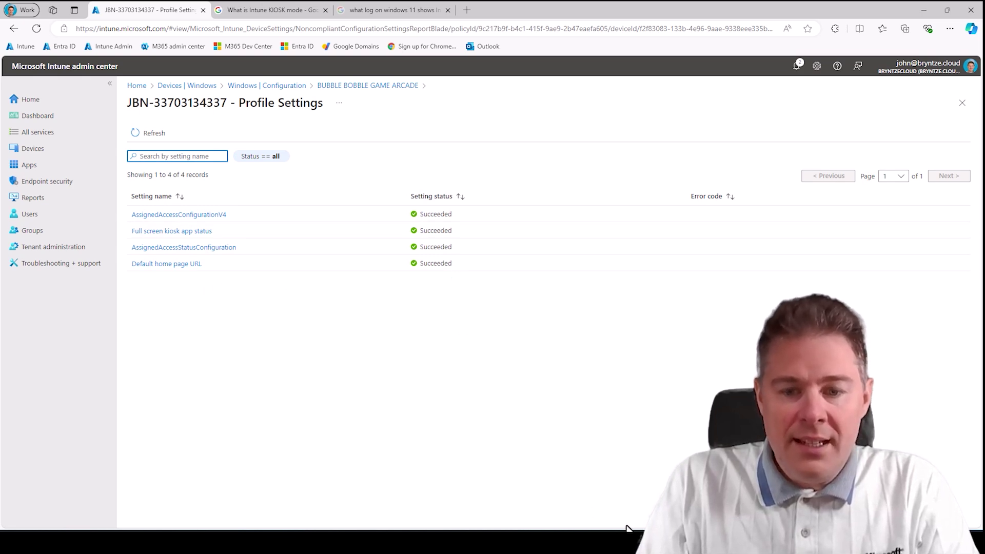
left_click(611, 543)
left_click(624, 499)
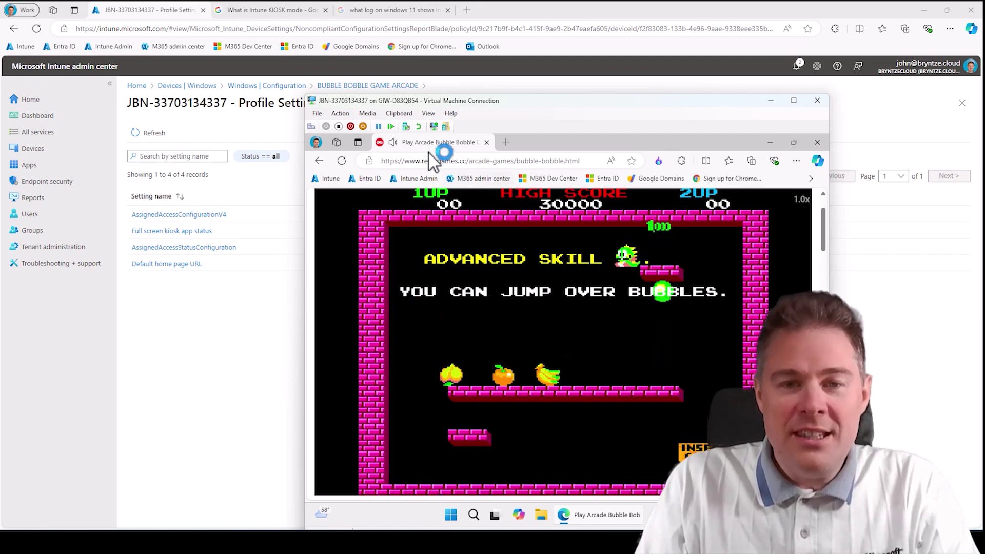
- Restart the kiosk VM from its Start menu power options
left_click(450, 516)
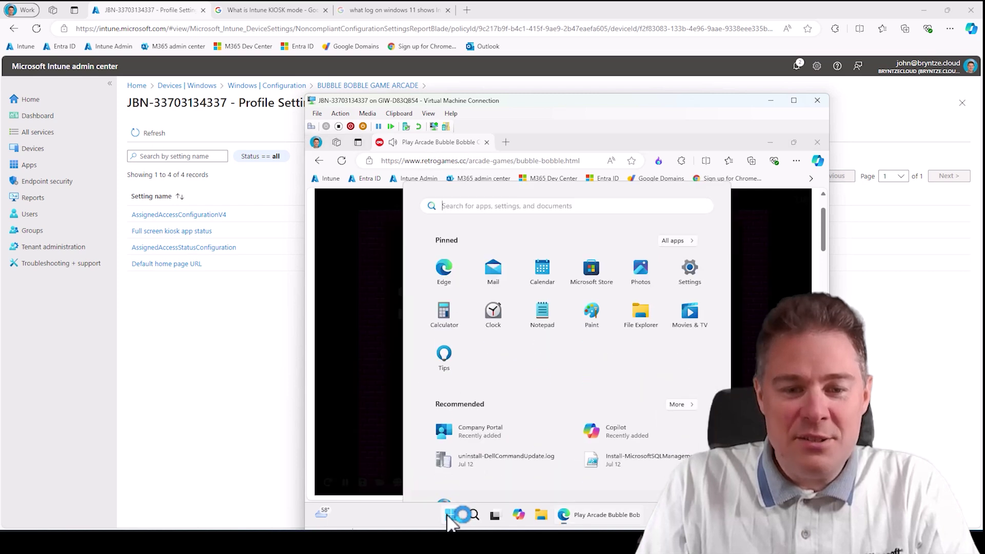
left_click(715, 480)
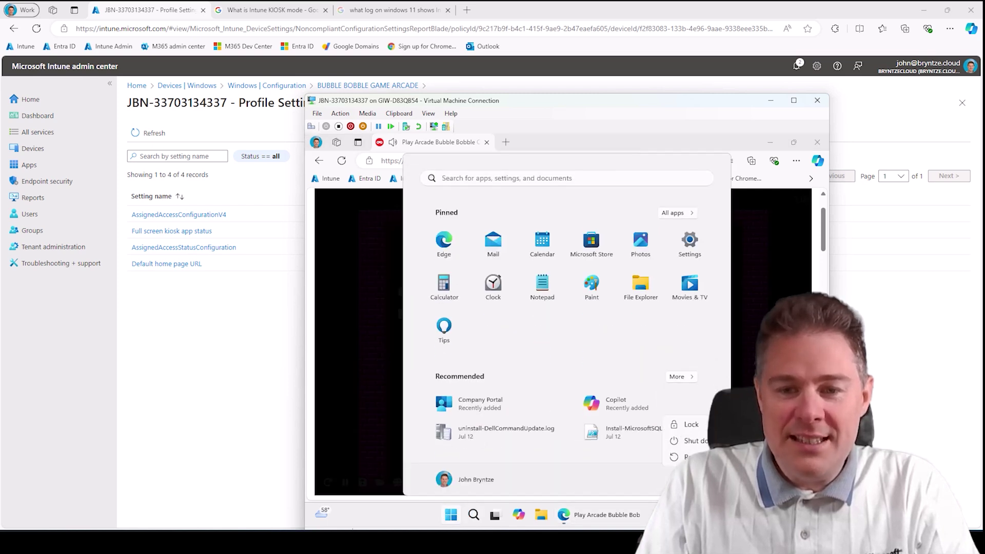
left_click(690, 457)
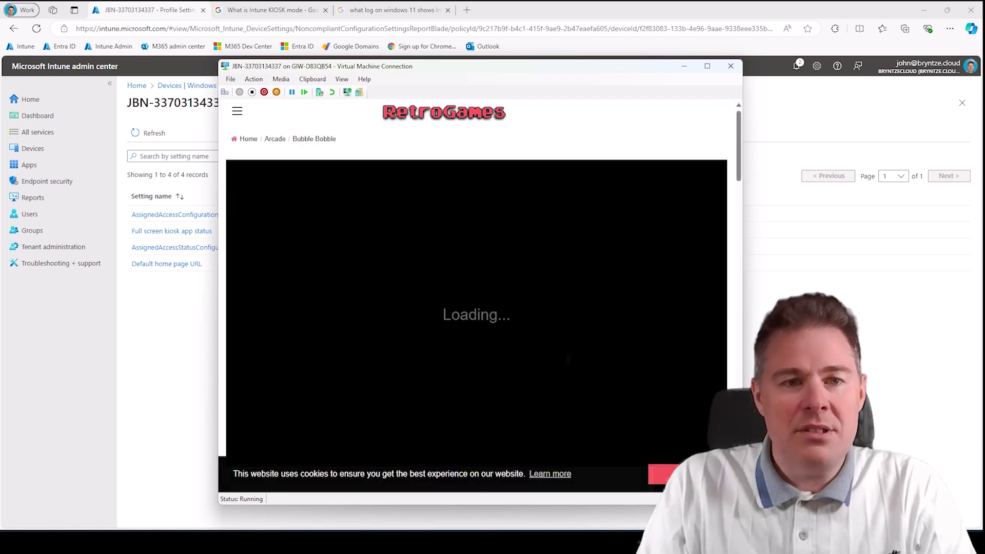
- Accept the site's consent prompt and dismiss the ad, reporting it as 'Ad covered content'
left_click(534, 404)
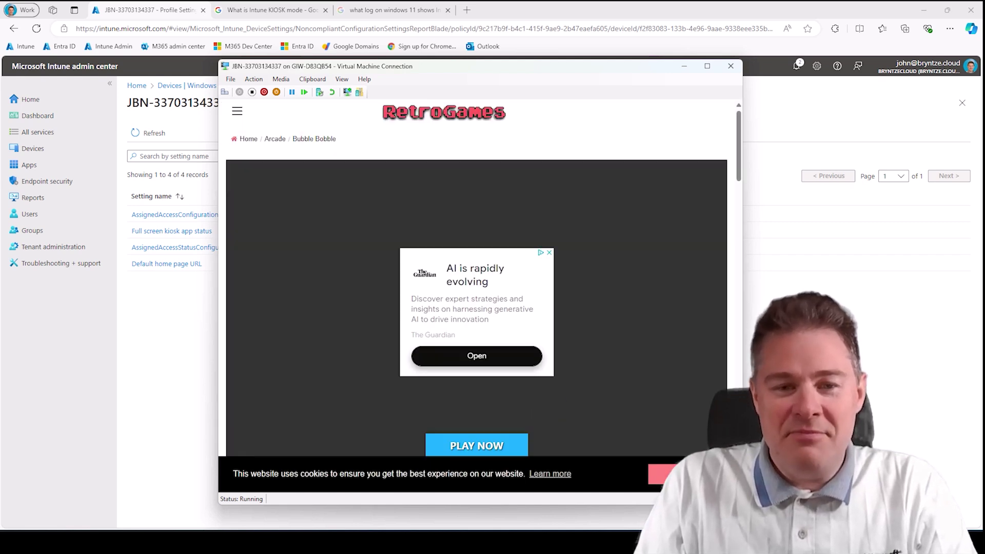
left_click(549, 253)
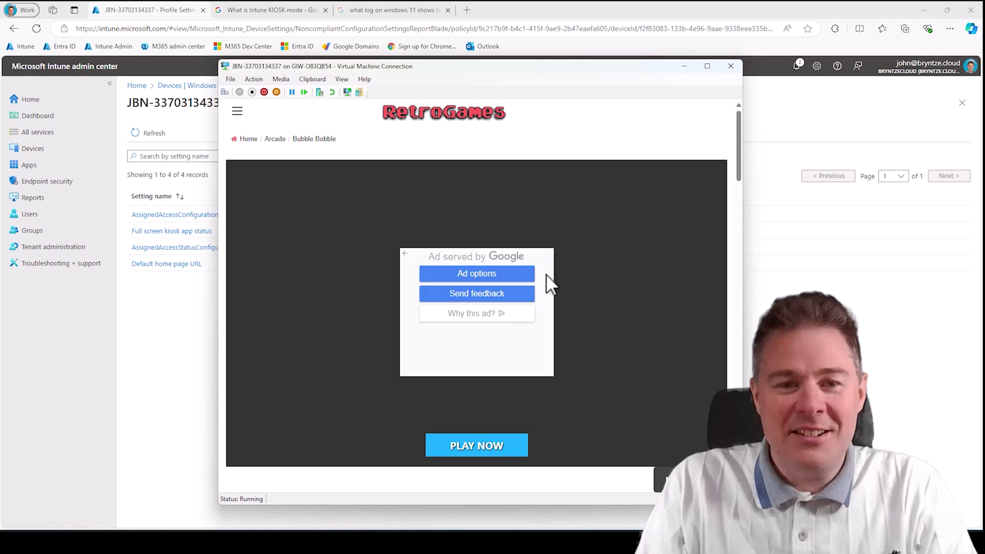
left_click(480, 293)
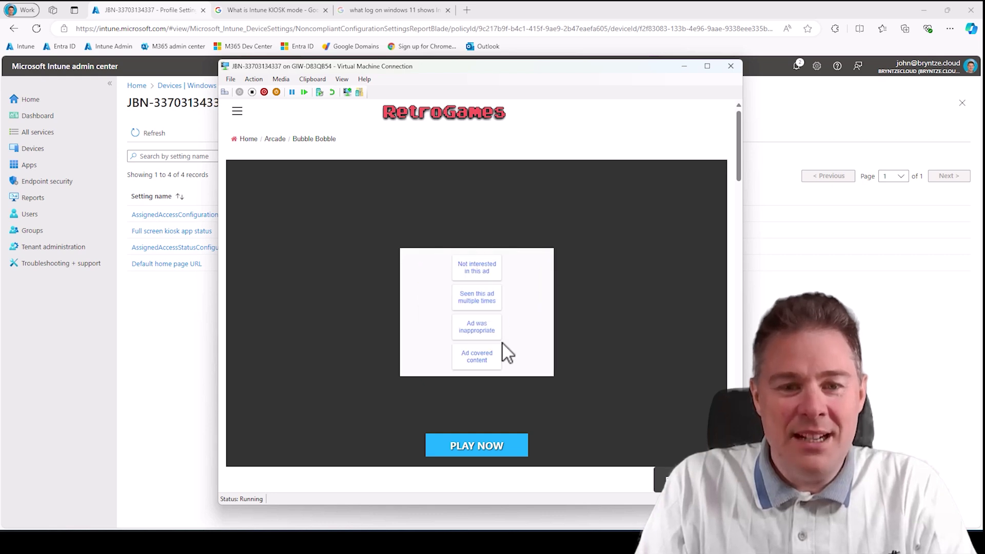
left_click(476, 359)
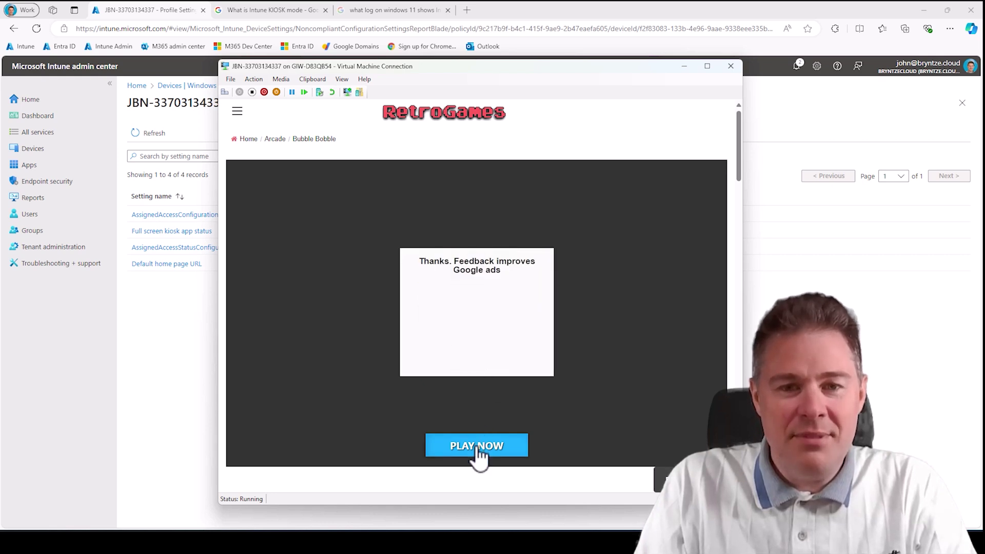
- Launch Bubble Bobble with PLAY NOW and start a game by pressing 1
left_click(478, 449)
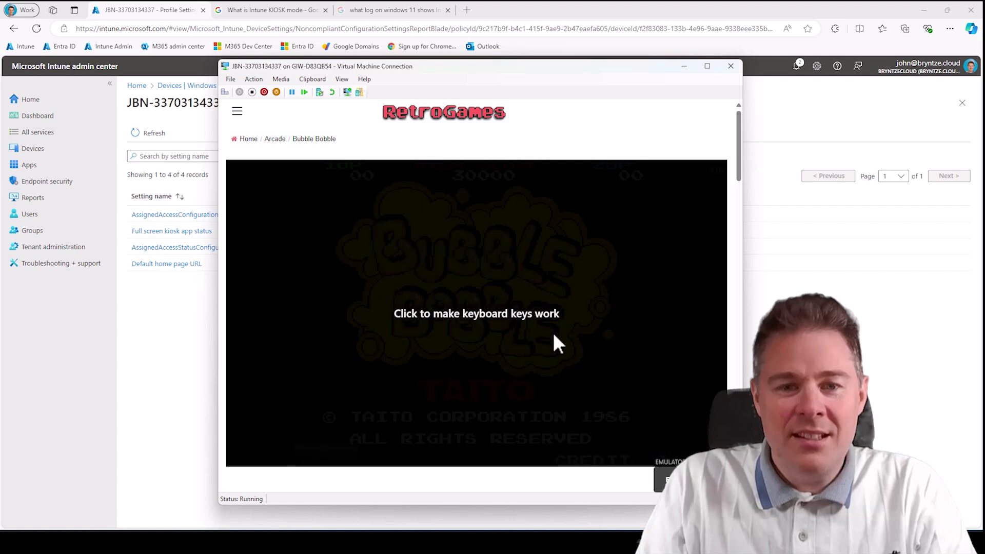
left_click(526, 333)
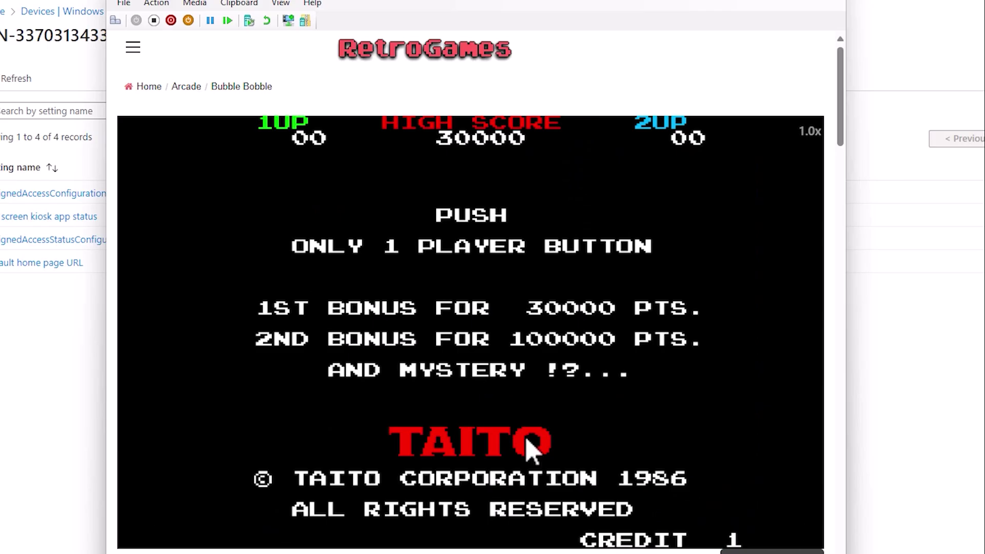
key("1")
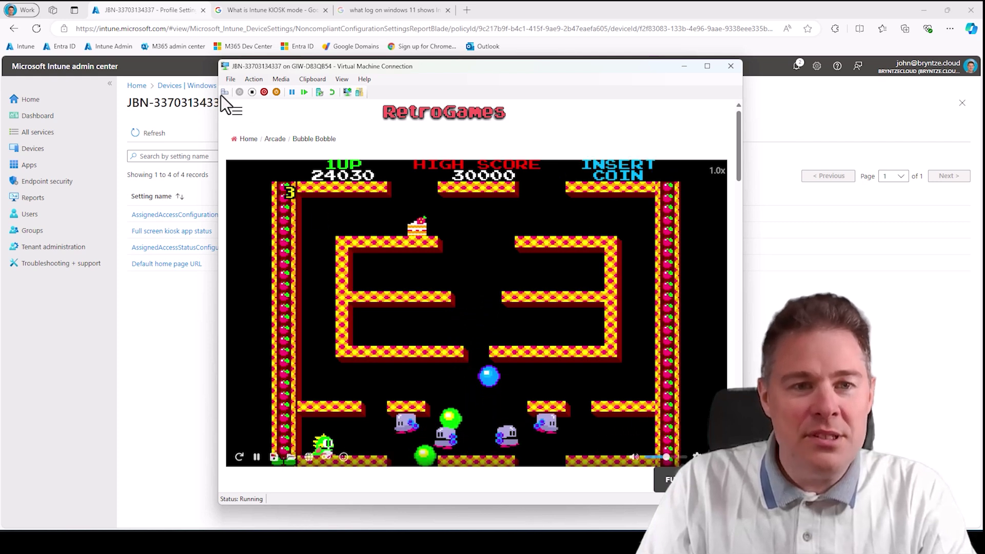
- Open and close the site's navigation menu twice, then begin shutting down the VM
left_click(237, 110)
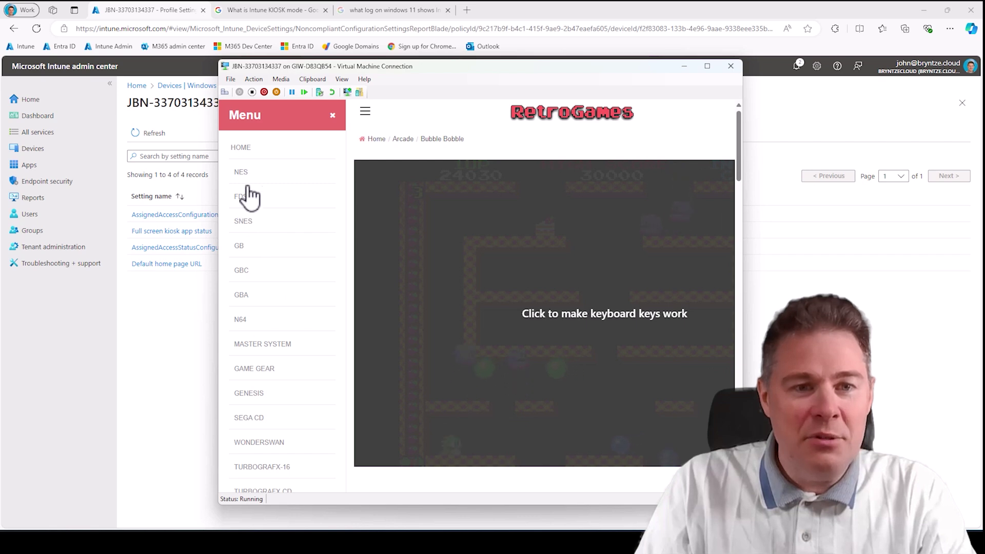
left_click(333, 117)
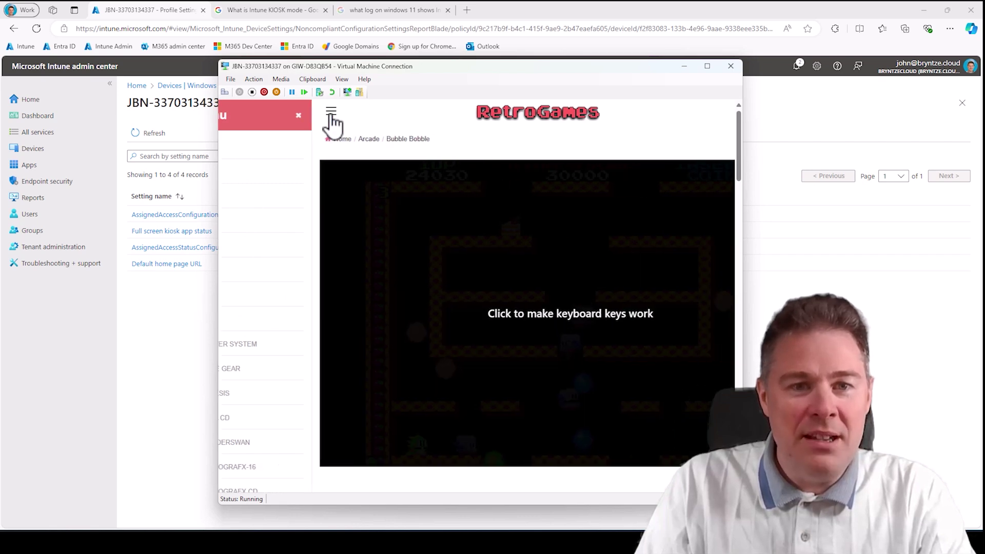
left_click(237, 113)
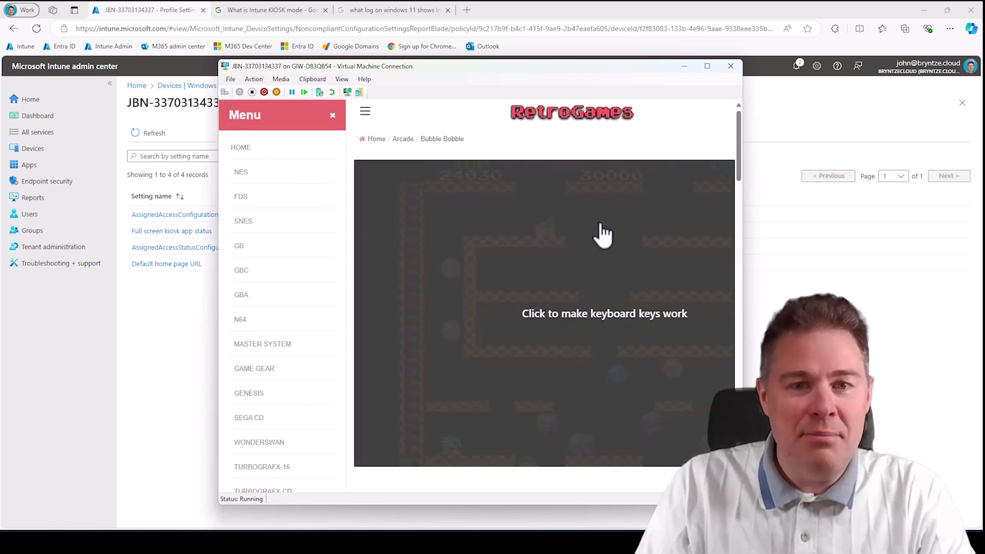
left_click(332, 116)
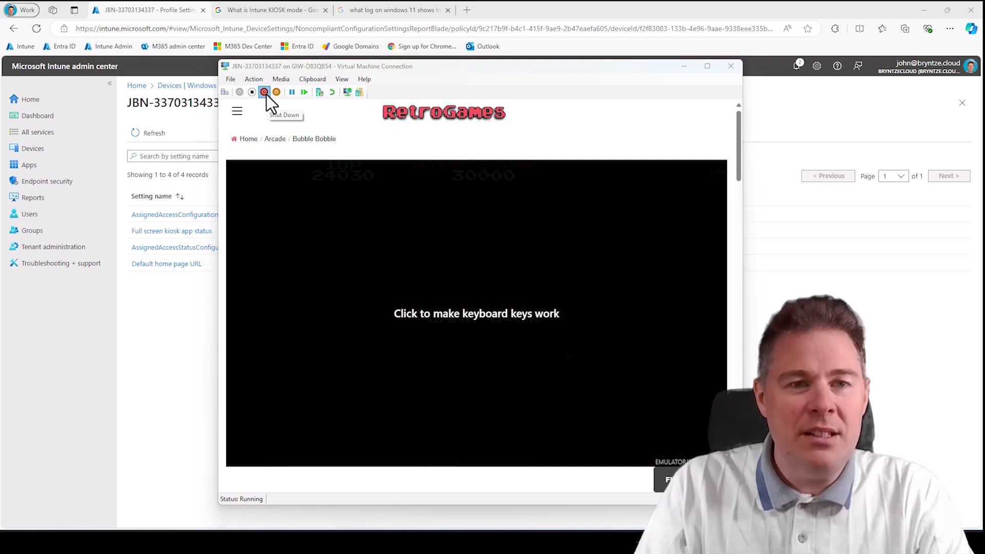
left_click(265, 93)
- Confirm the VM shutdown, then accept the returning consent prompt and collapse the games banner
left_click(490, 296)
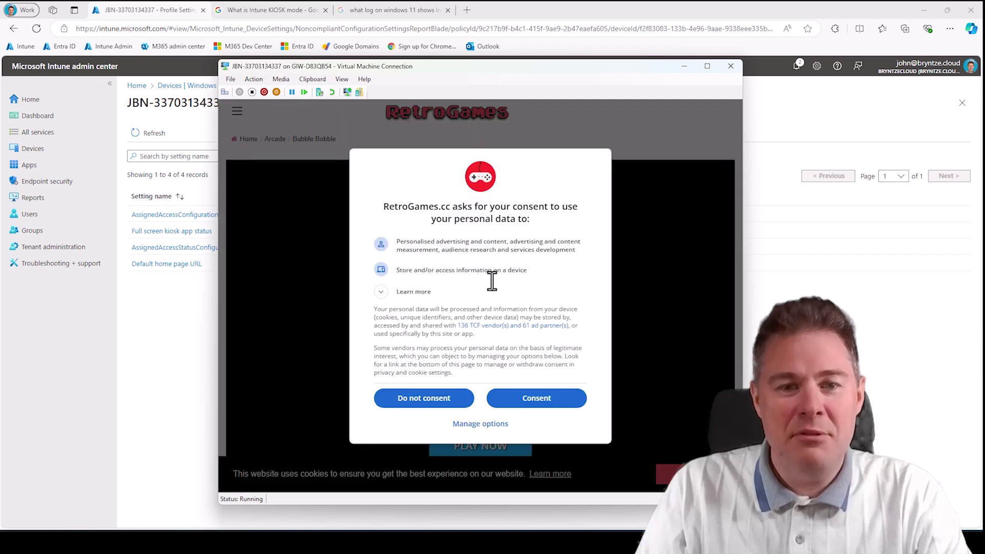
left_click(549, 399)
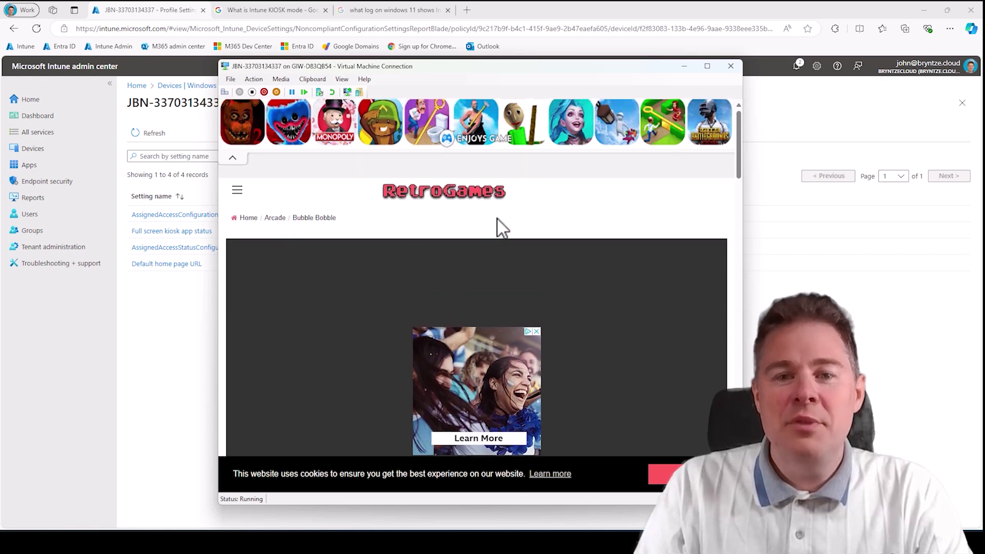
scroll(496, 226, "down", 2)
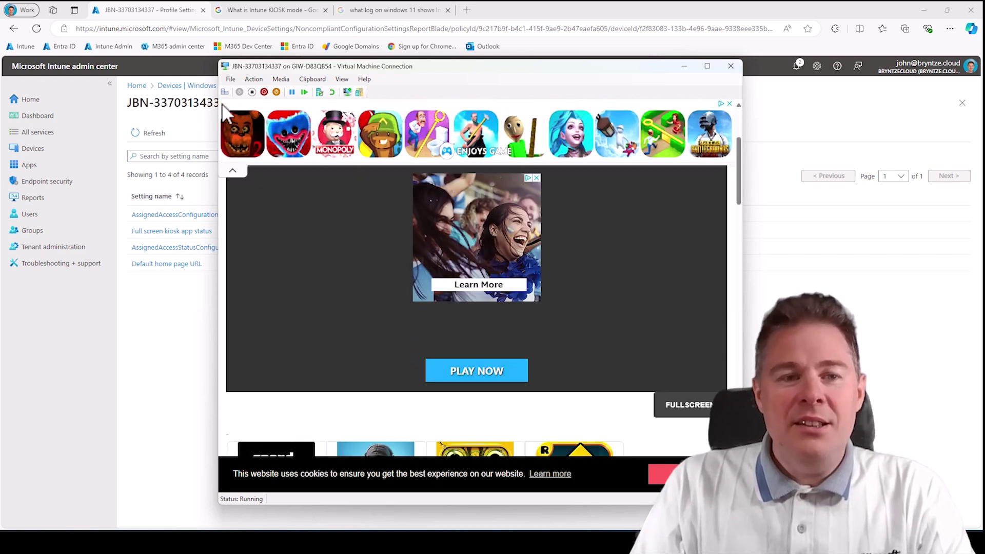
left_click(233, 170)
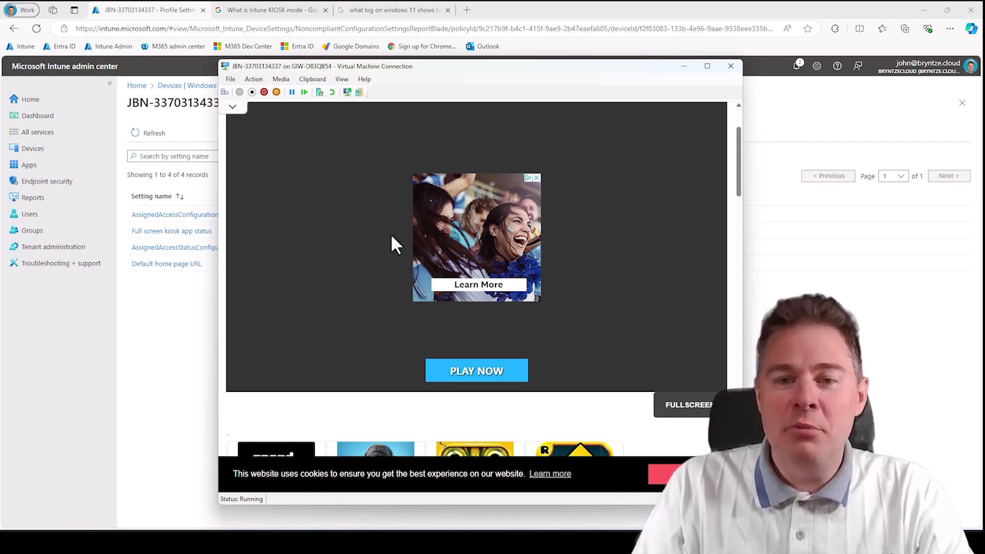
- Minimize the VM, reopen BUBBLE BOBBLE GAME ARCADE from Windows | Configuration, and edit its Configuration settings
left_click(683, 67)
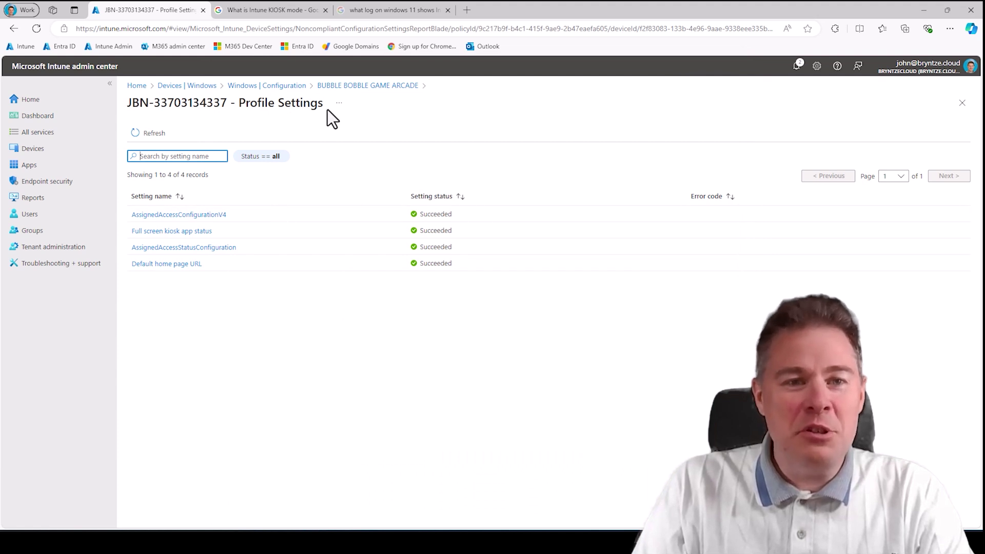
left_click(274, 86)
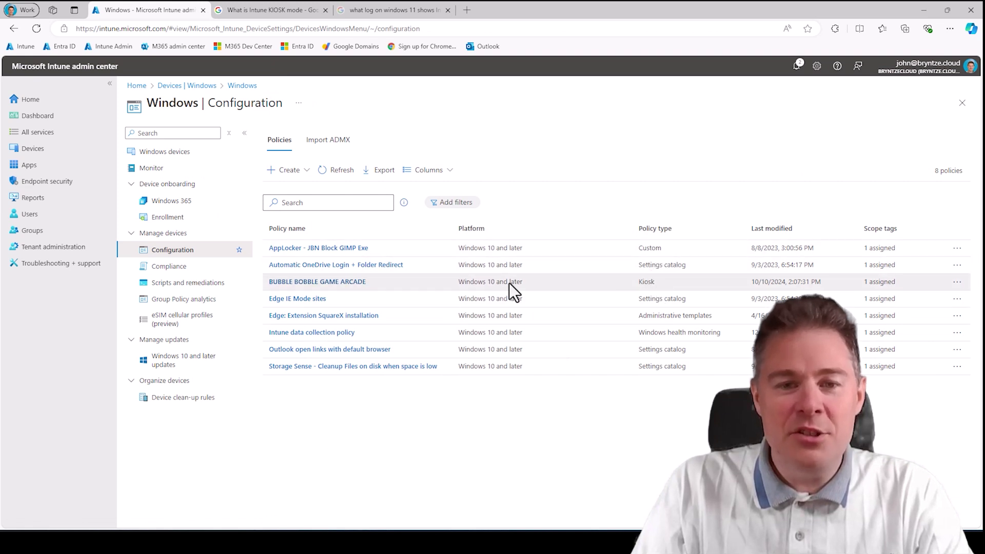
left_click(311, 286)
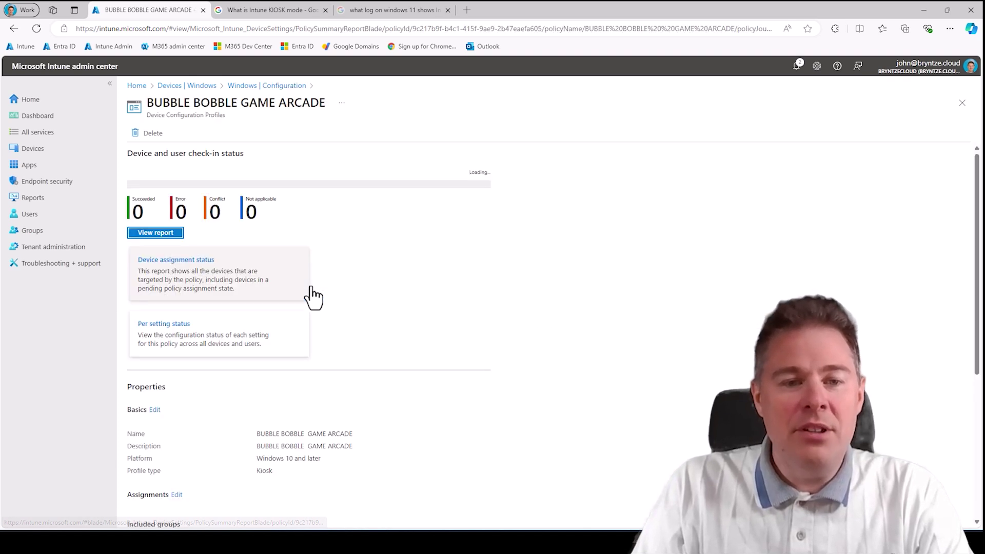
scroll(387, 371, "down", 5)
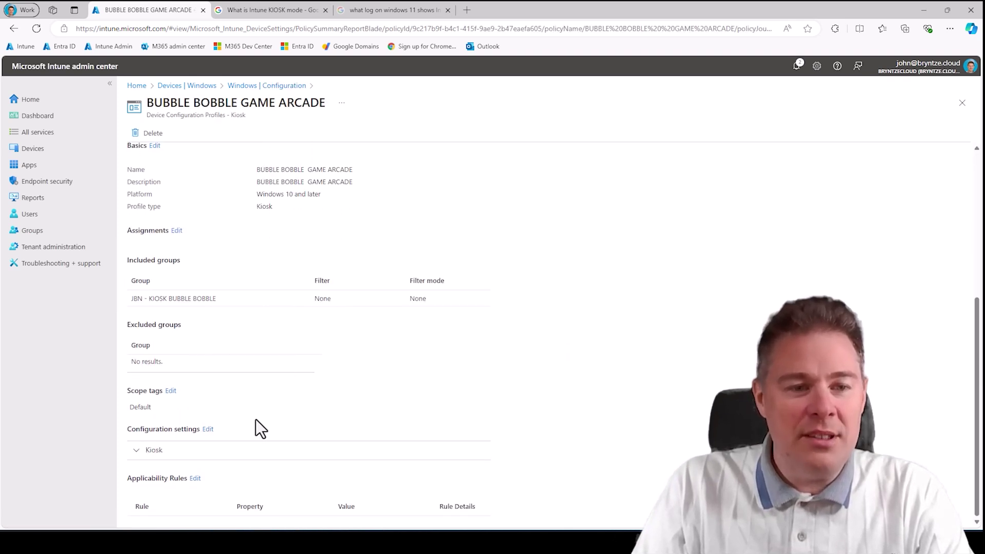
left_click(207, 430)
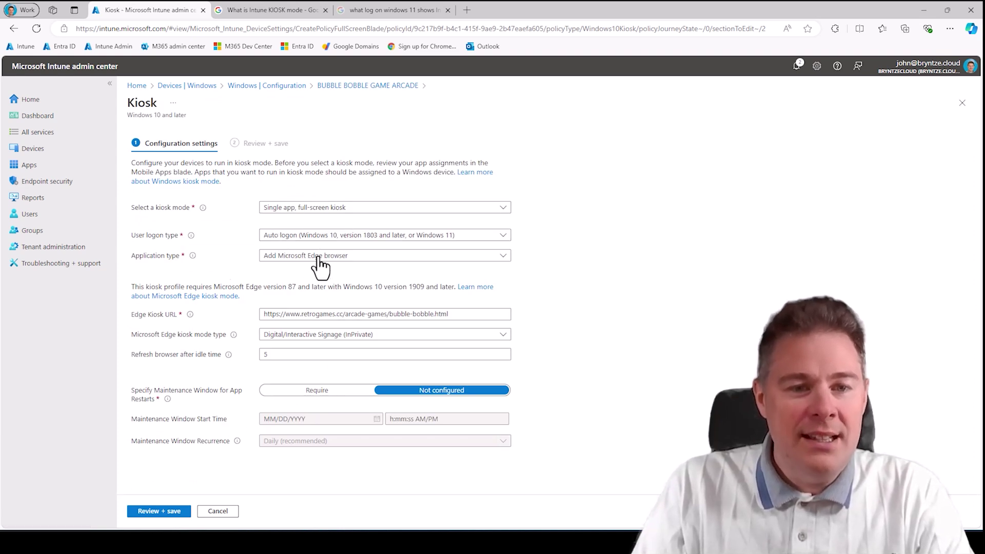
left_click(267, 256)
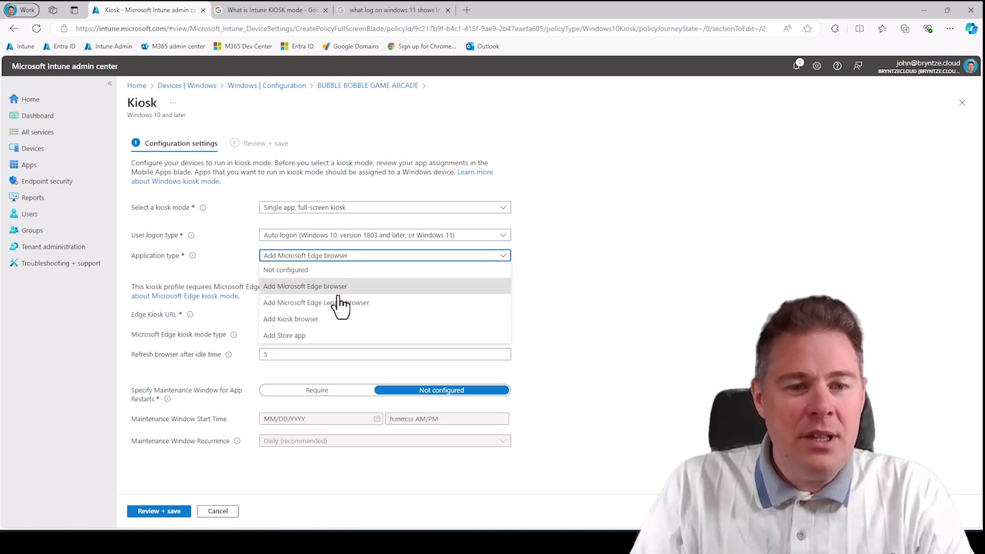
key("Escape")
key("Down")
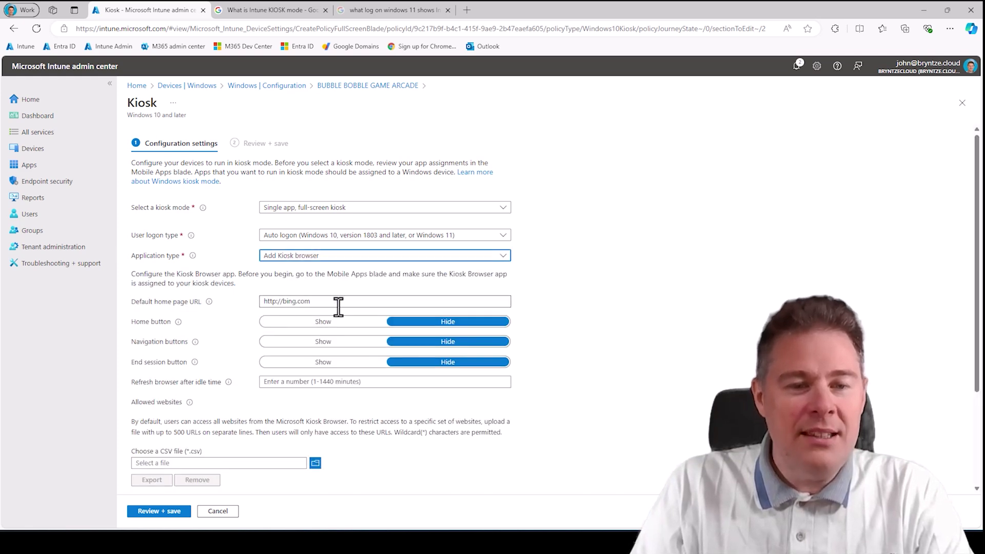
scroll(263, 328, "down", 2)
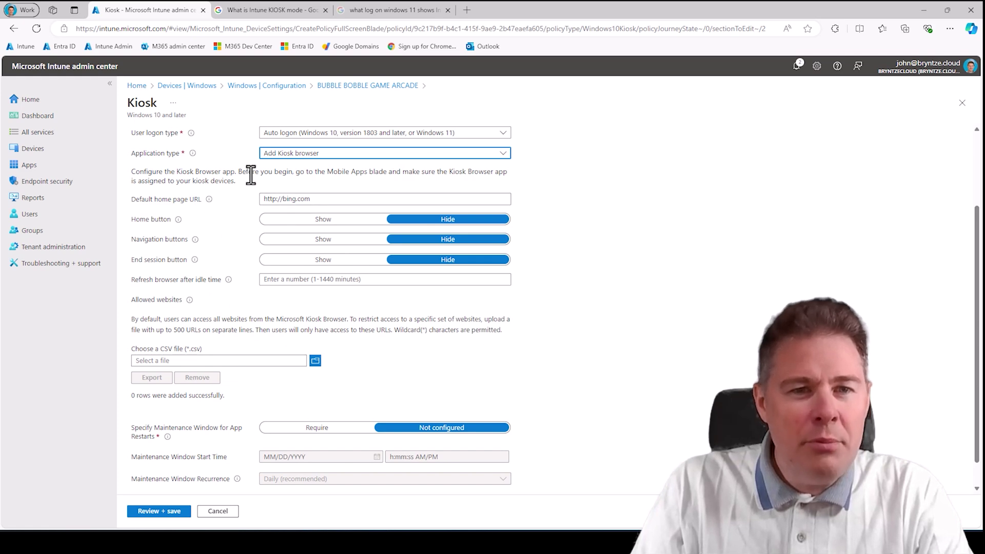
left_click_drag(251, 174, 429, 178)
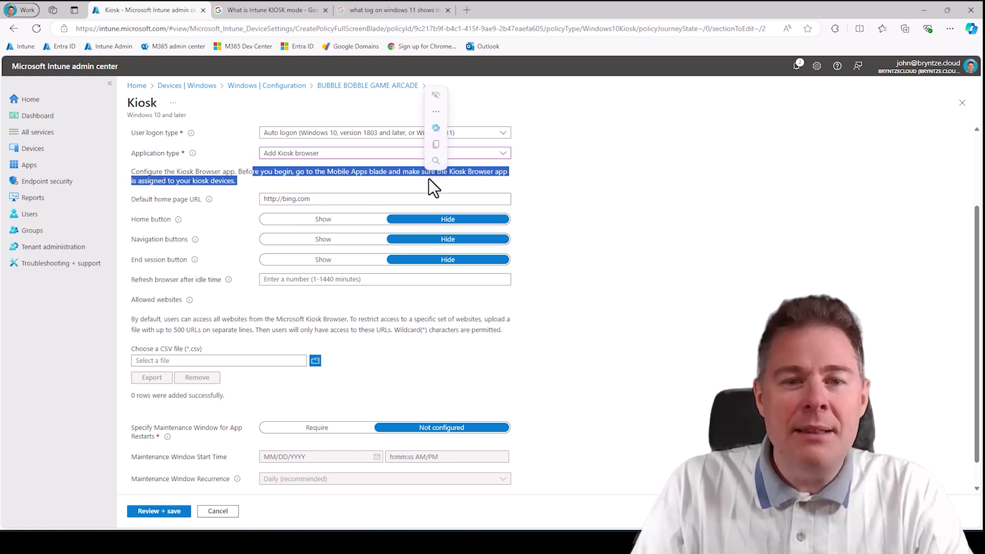
left_click(474, 178)
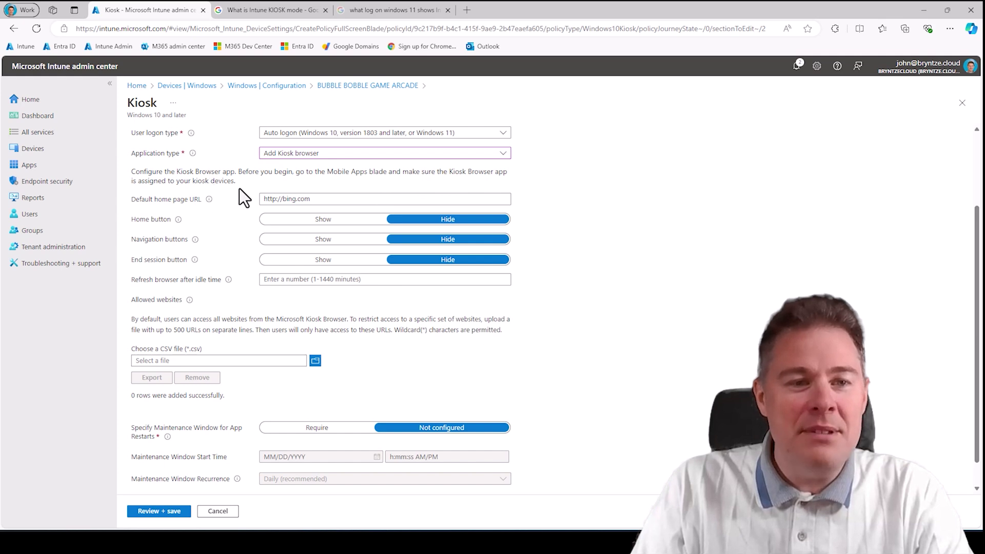
left_click_drag(239, 184, 415, 174)
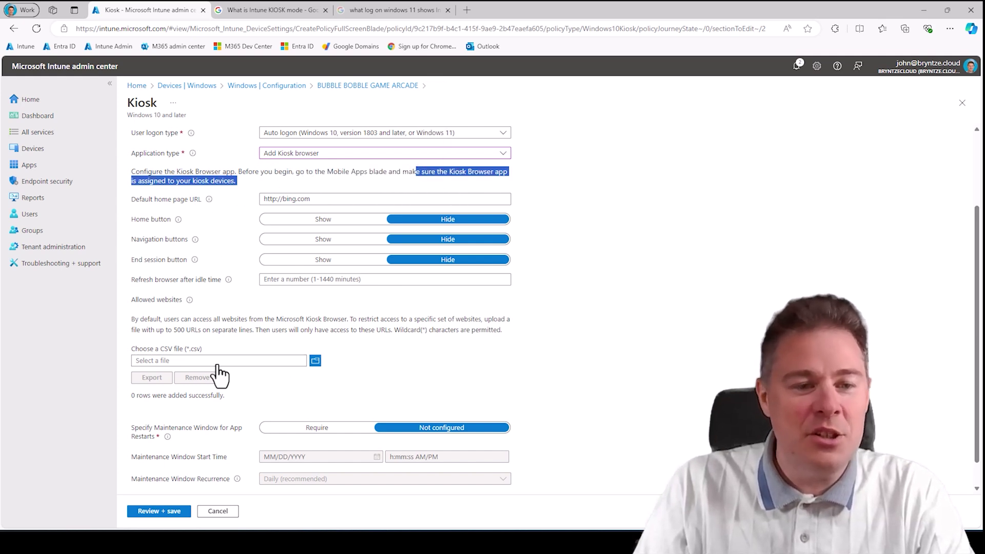
left_click(158, 362)
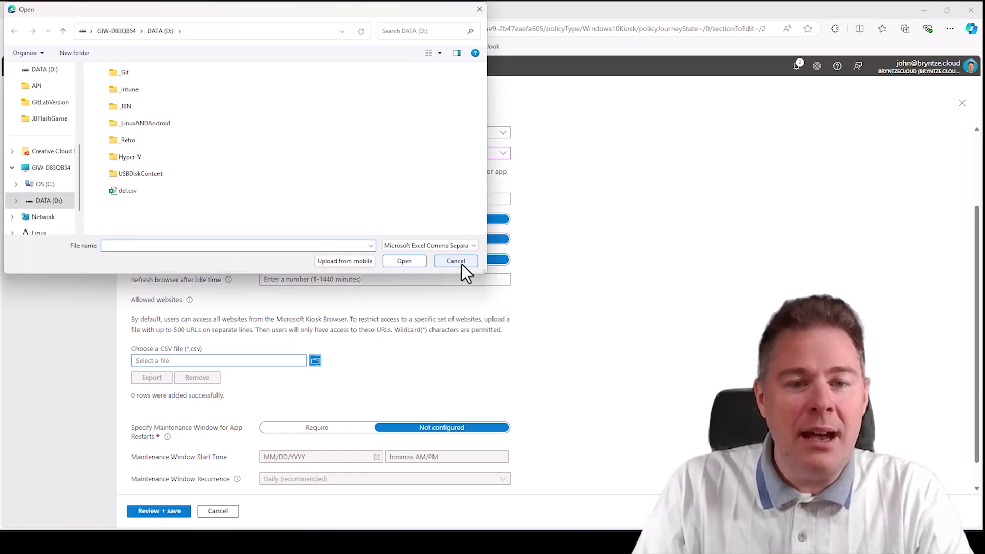
left_click(455, 262)
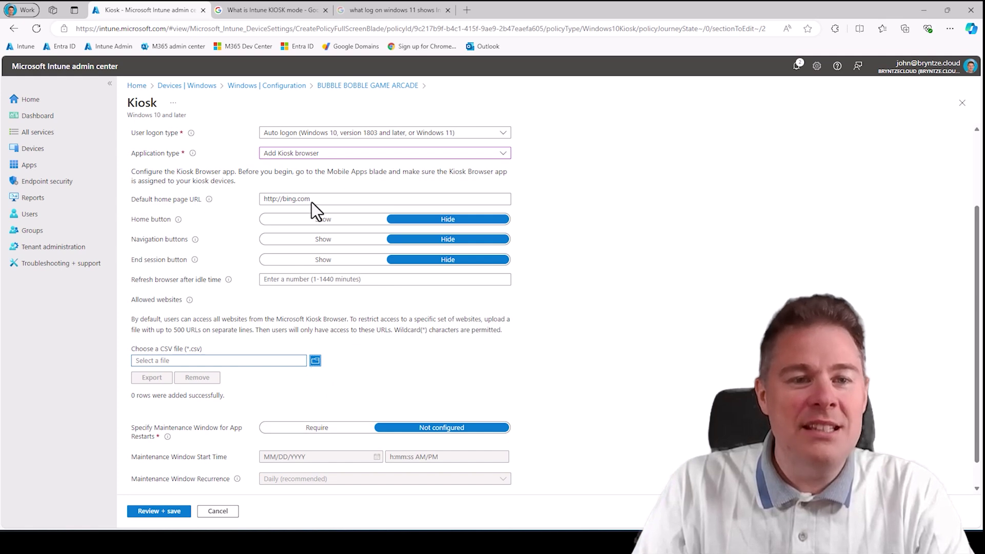
- Switch the kiosk application type to Microsoft Edge Legacy browser and review the kiosk mode choices
left_click(288, 157)
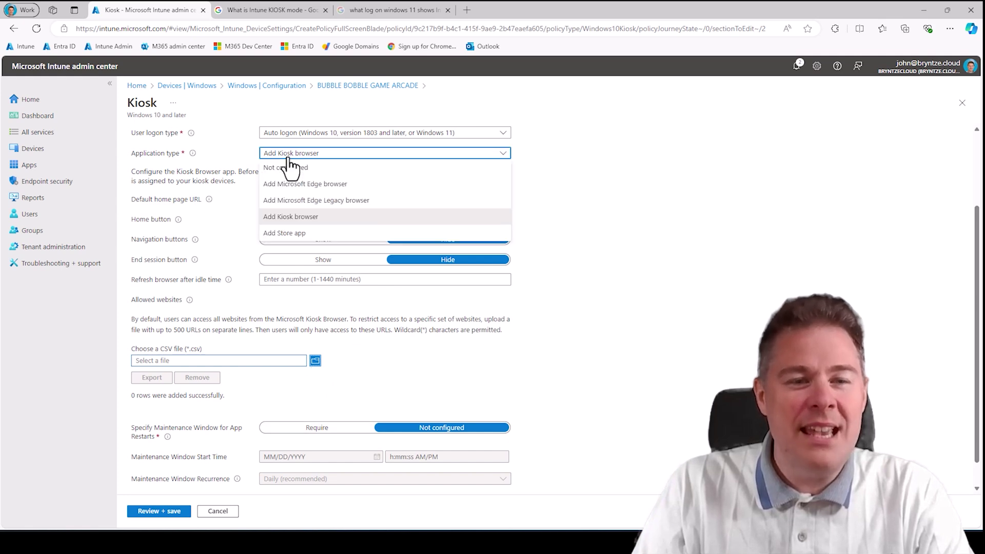
left_click(329, 203)
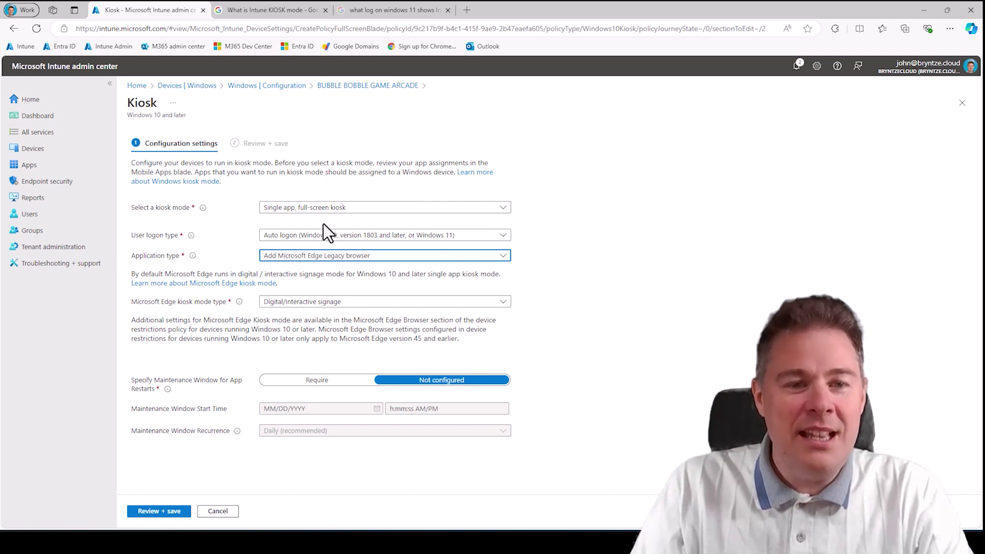
left_click(296, 213)
- Change the application type to Add Store app and select Power BI Desktop as the kiosk app
left_click(310, 181)
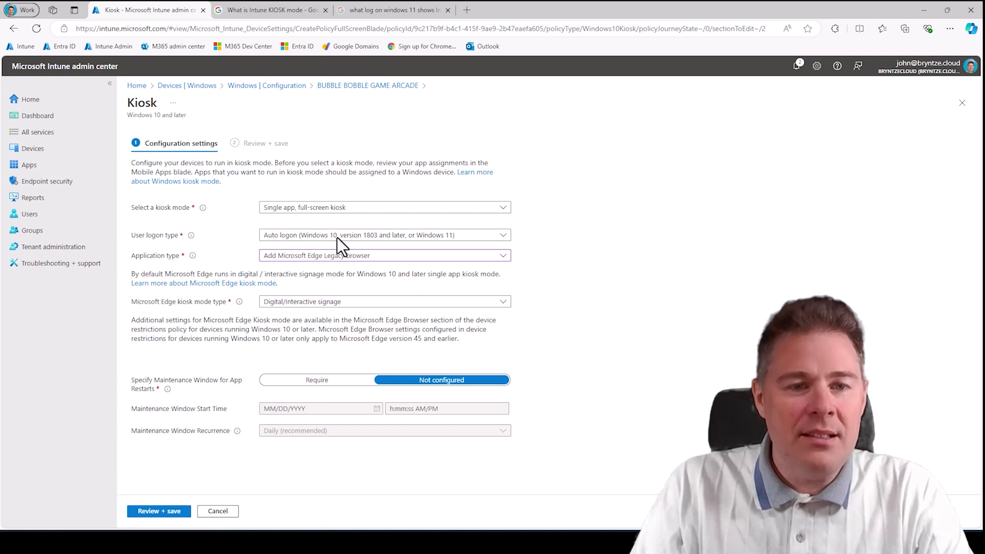
left_click(299, 259)
left_click(303, 339)
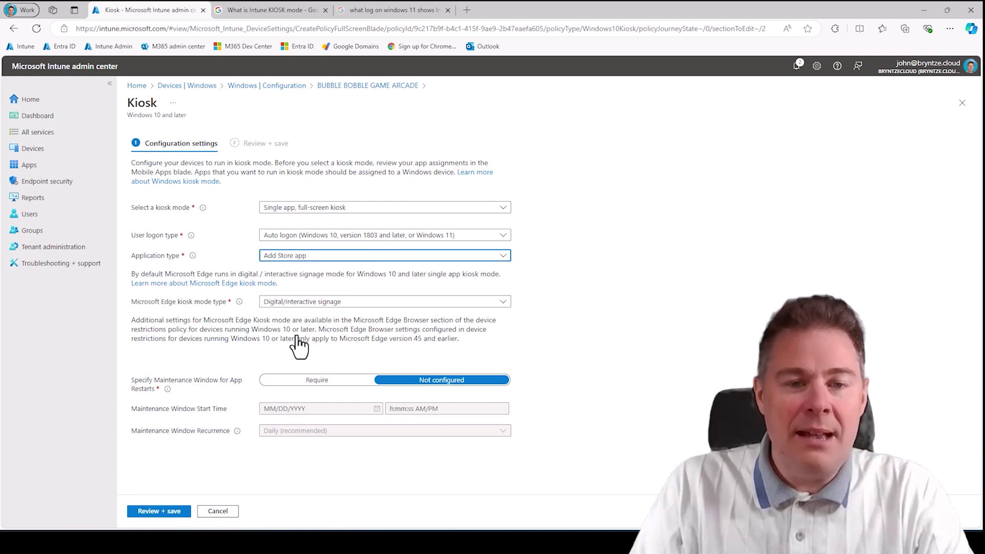
left_click(153, 292)
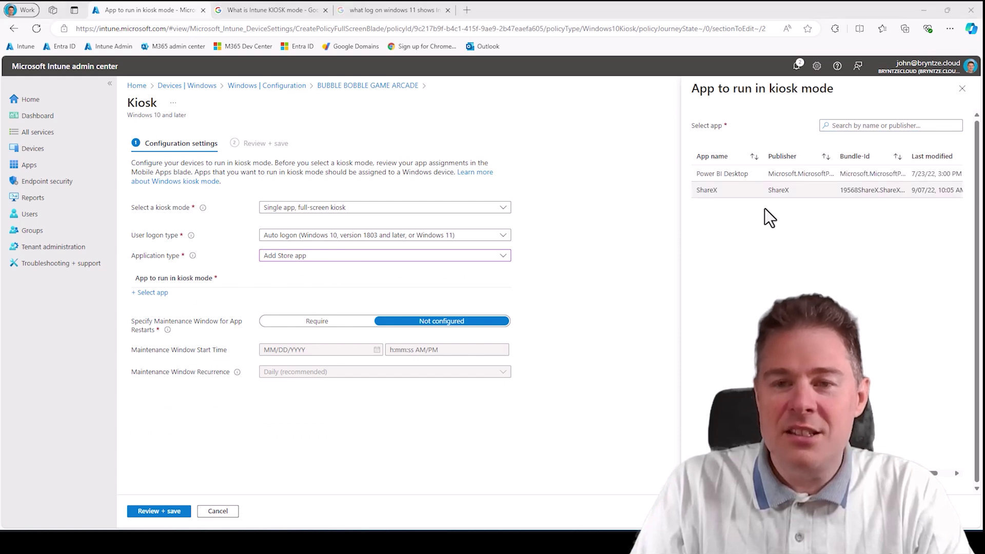
left_click(707, 175)
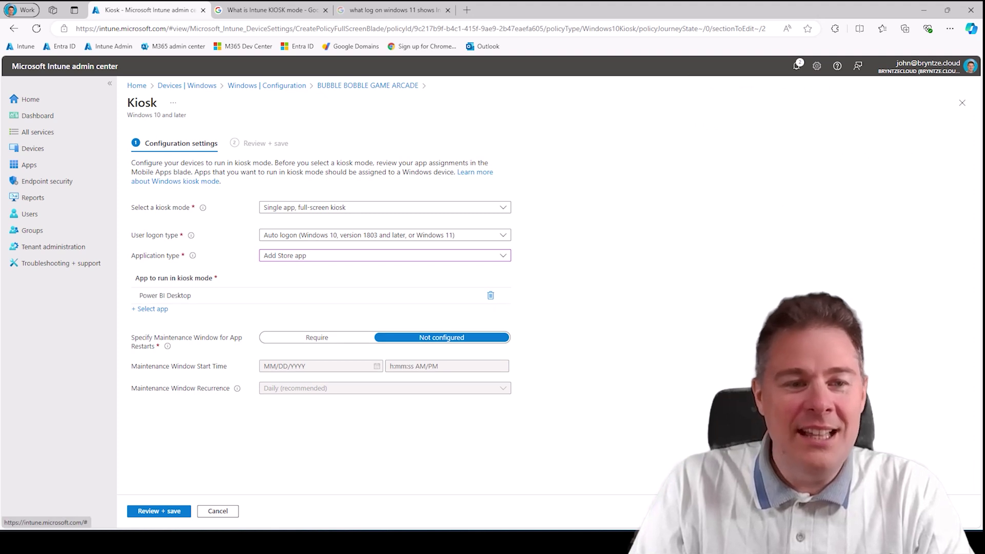
left_click(282, 264)
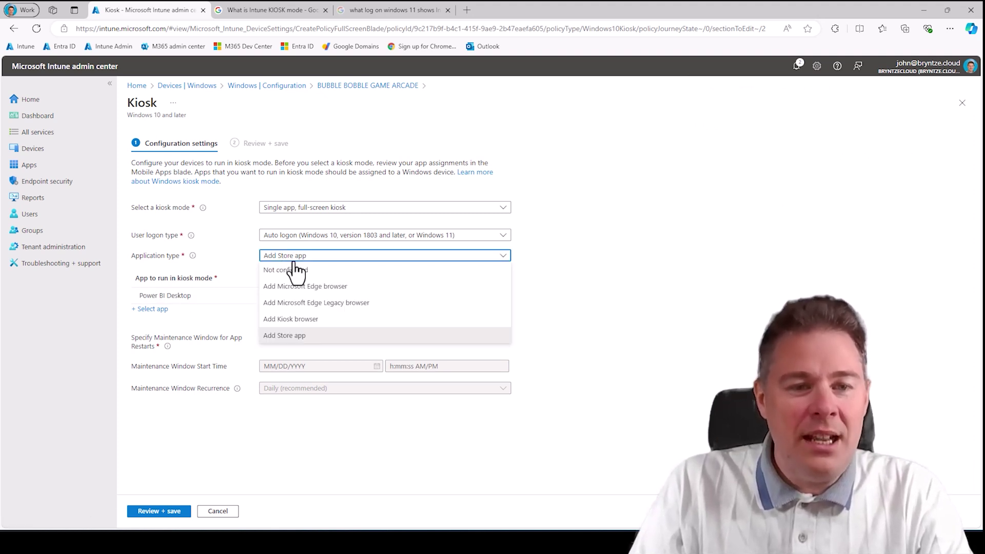
- Reset the application type to Not configured, then choose Add Microsoft Edge browser, keeping Auto logon
left_click(289, 274)
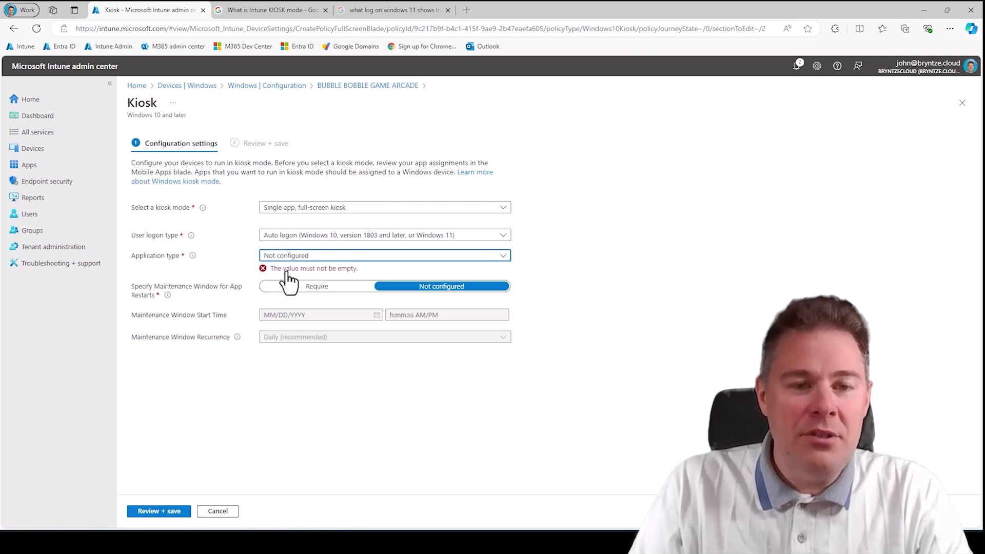
left_click(303, 256)
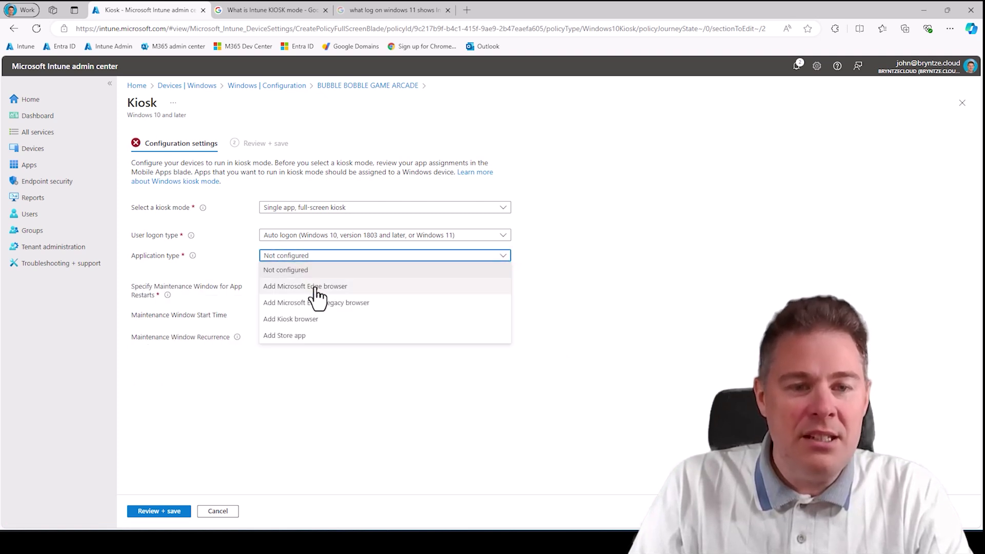
left_click(315, 291)
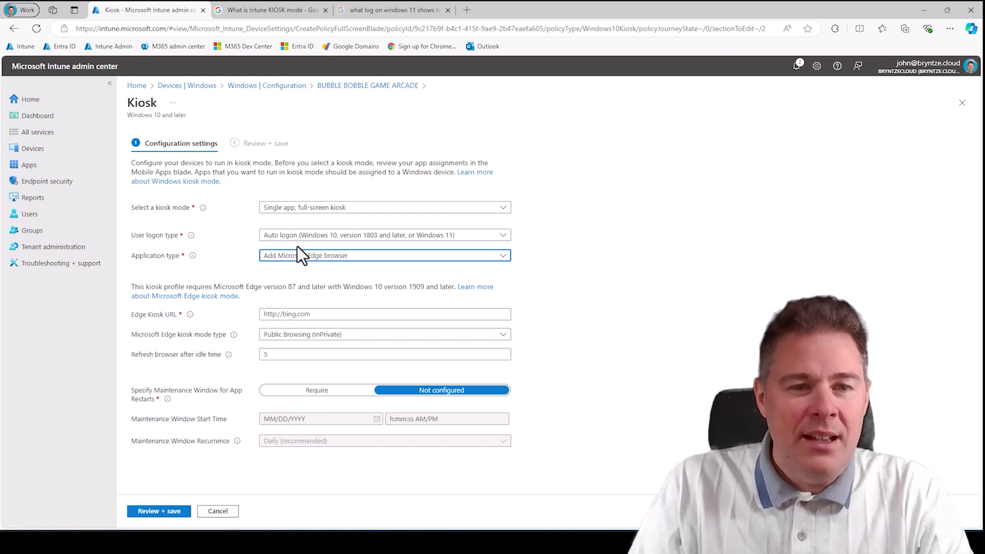
left_click(287, 237)
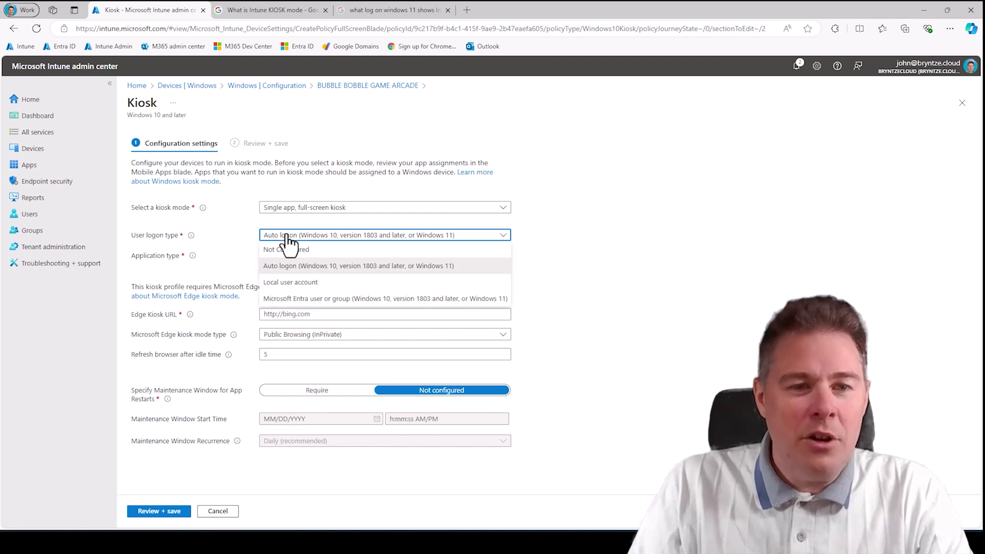
left_click(308, 266)
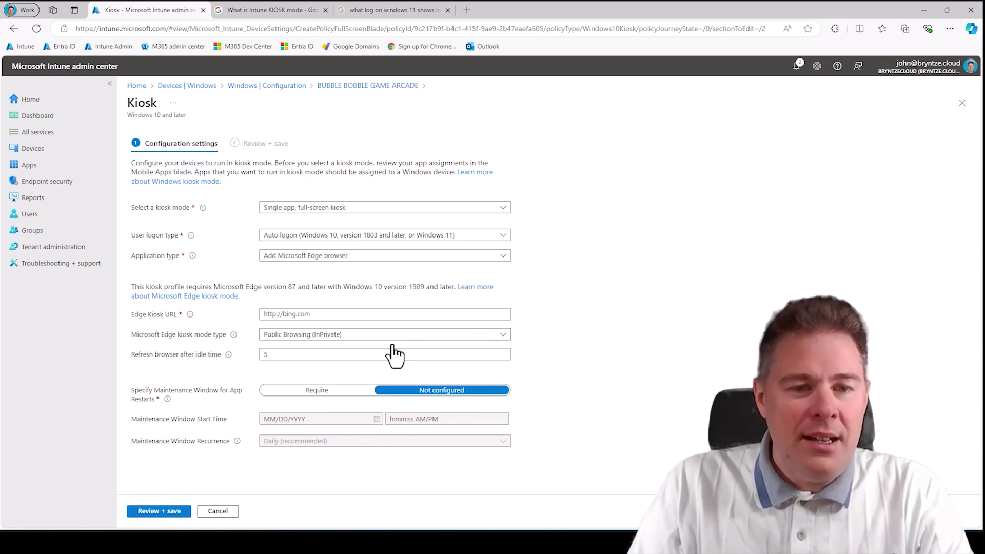
- Try Digital/Interactive Signage (InPrivate) as the Edge kiosk mode, then return to Public Browsing (InPrivate)
left_click(307, 338)
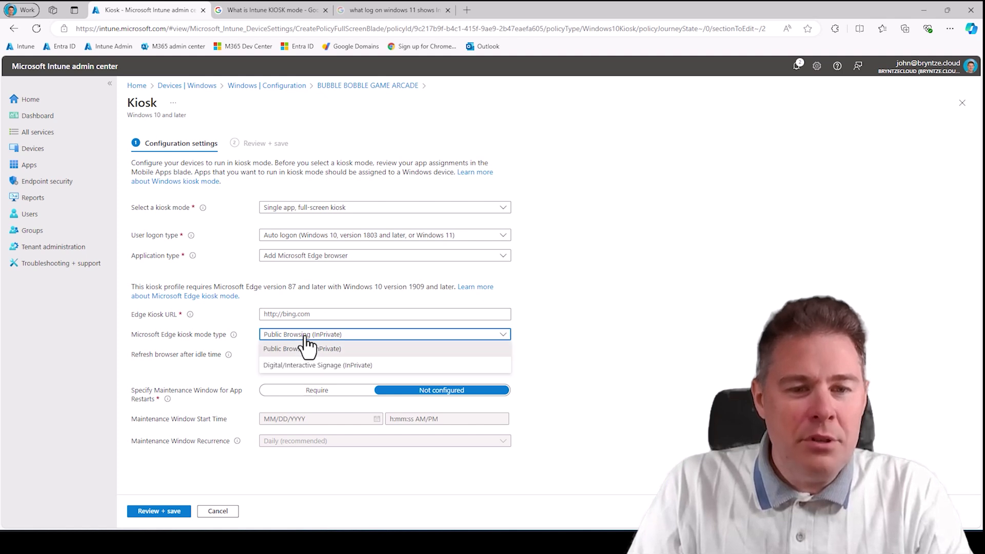
left_click(306, 365)
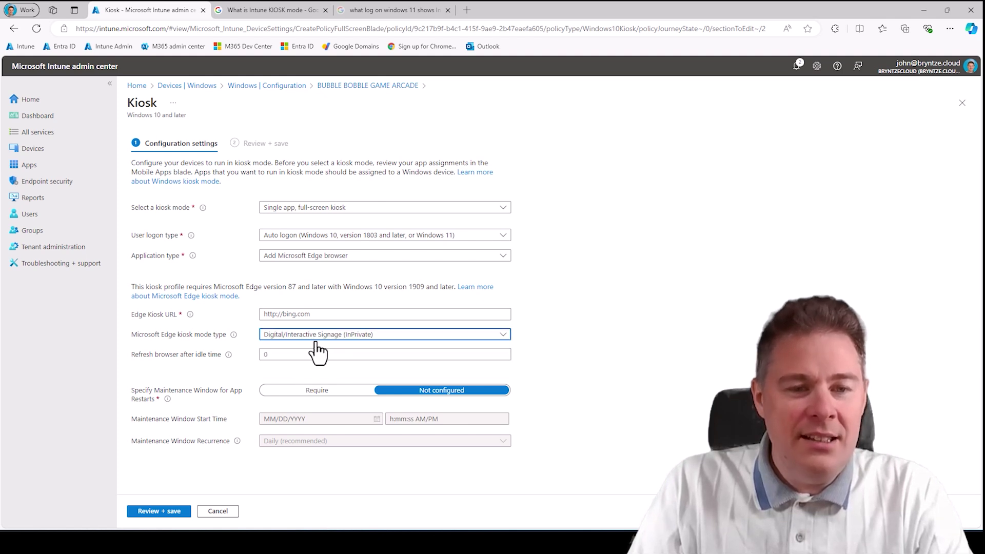
left_click(309, 339)
left_click(307, 360)
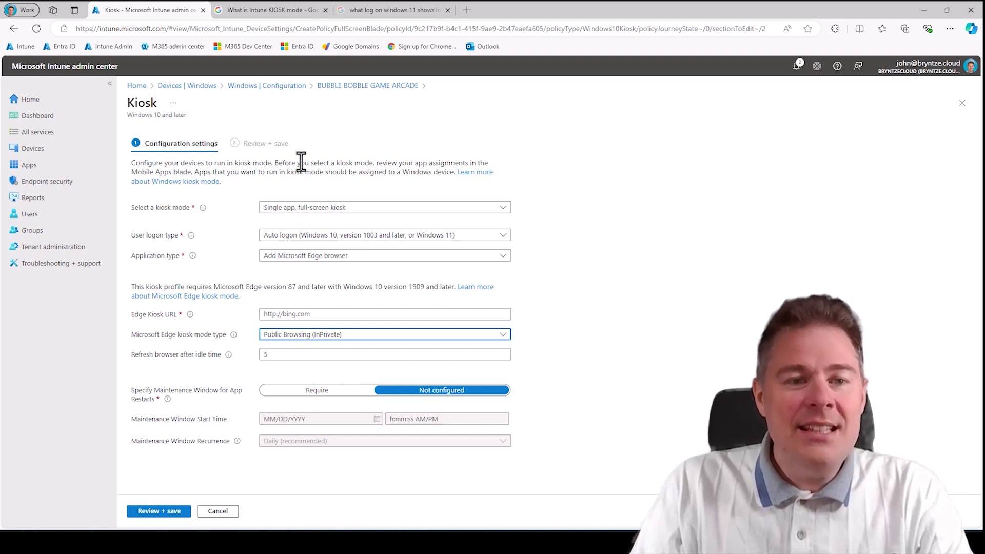
- Switch the kiosk mode to Multi app kiosk with S mode targeting set to No, and review its settings
left_click(170, 146)
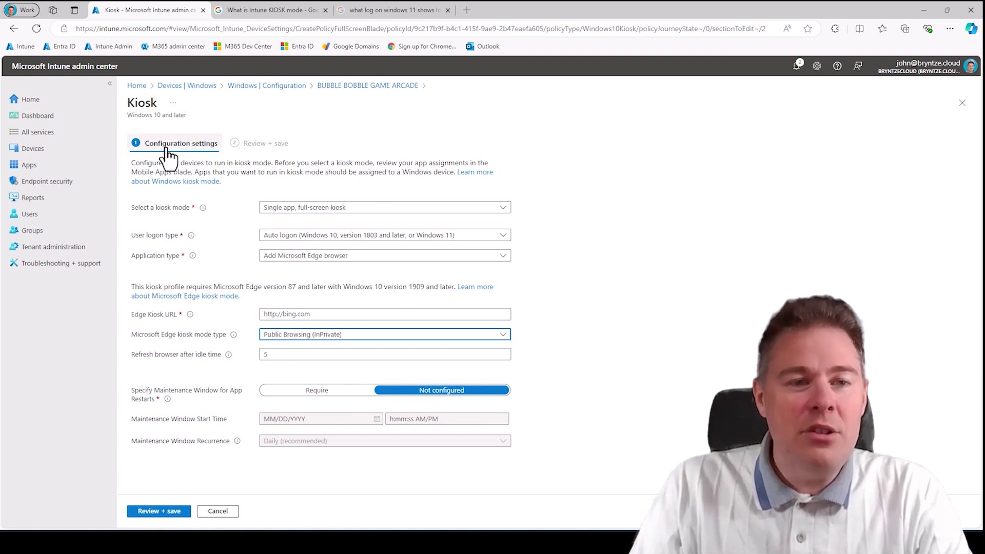
left_click(294, 208)
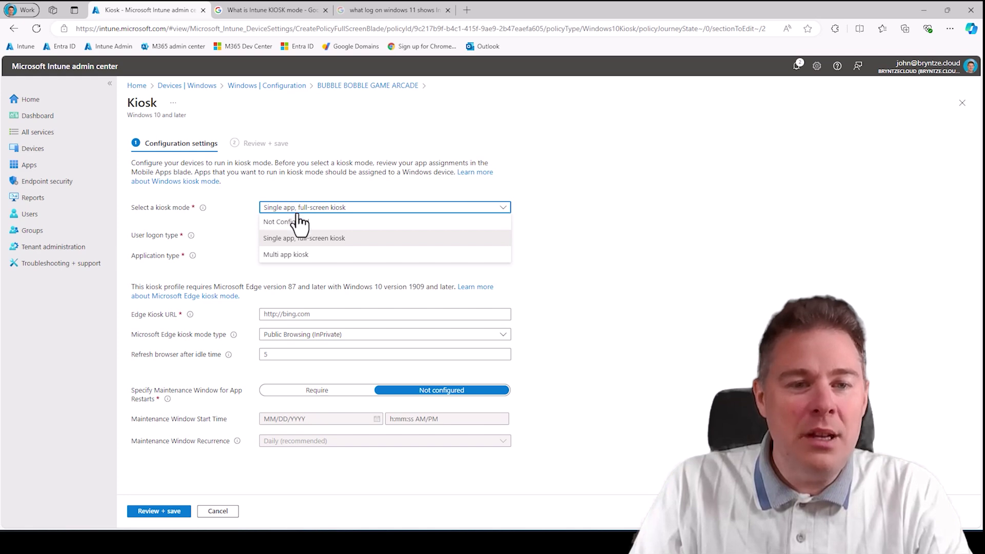
left_click(300, 255)
left_click(307, 236)
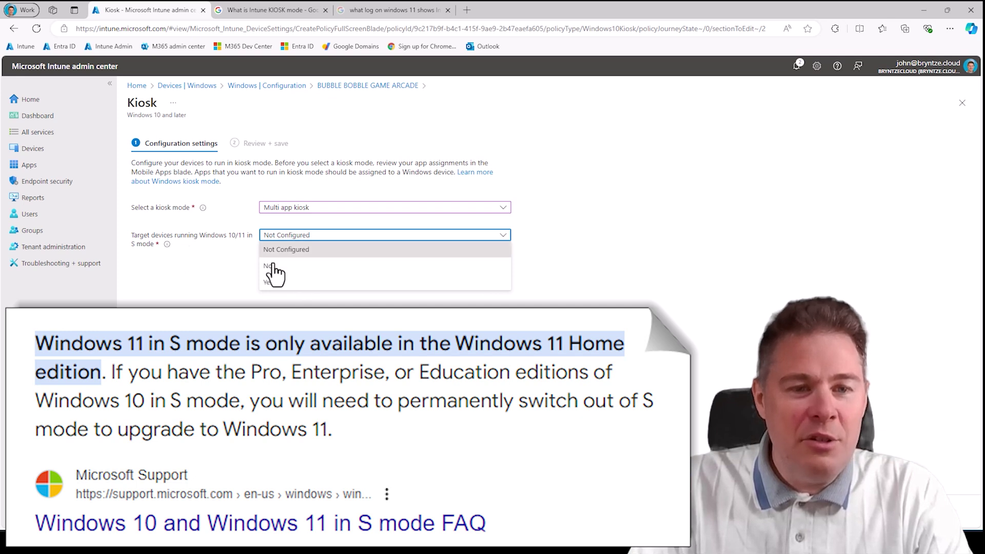
left_click(338, 267)
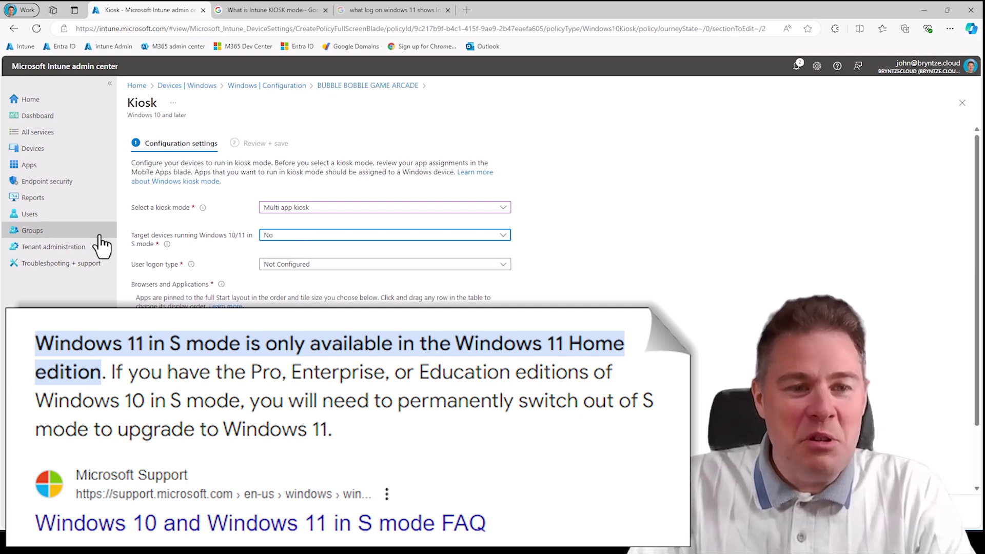
scroll(324, 310, "down", 2)
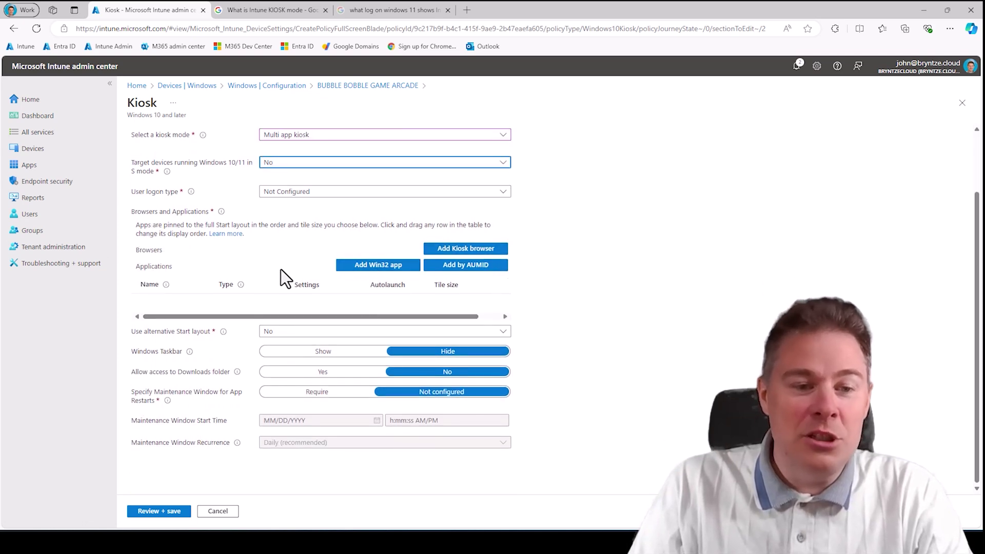
scroll(281, 267, "up", 2)
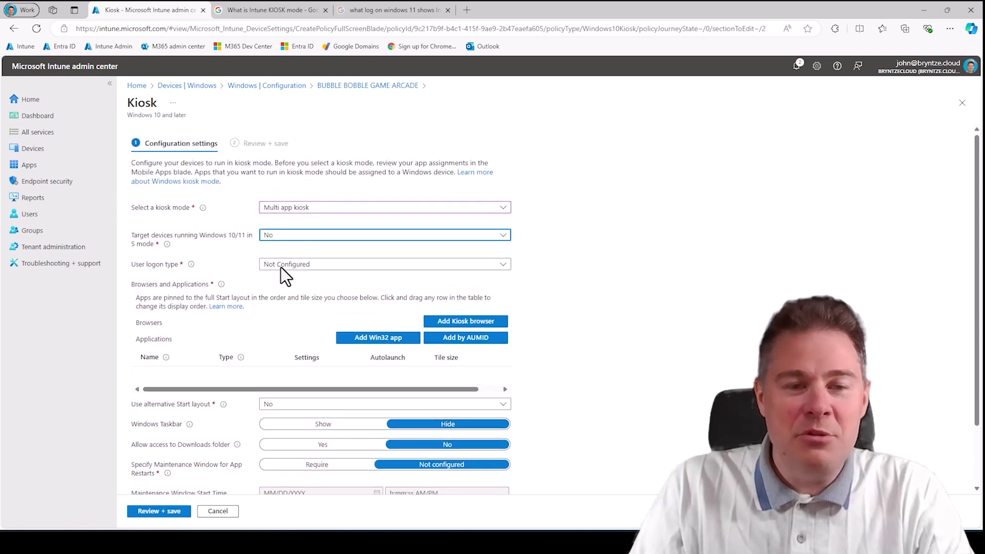
- Revert the kiosk mode to Single app, full-screen kiosk, leaving logon and application types Not configured
left_click(286, 209)
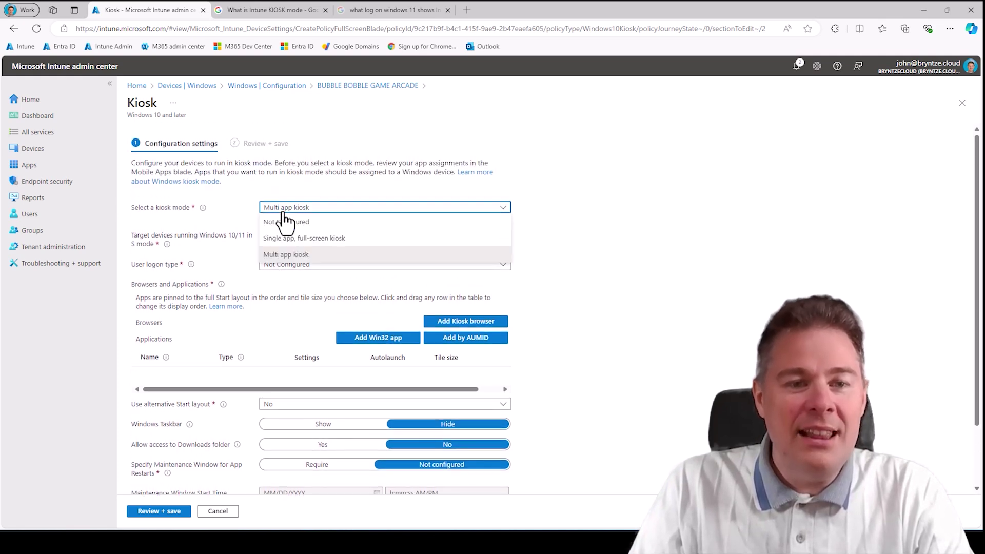
left_click(320, 239)
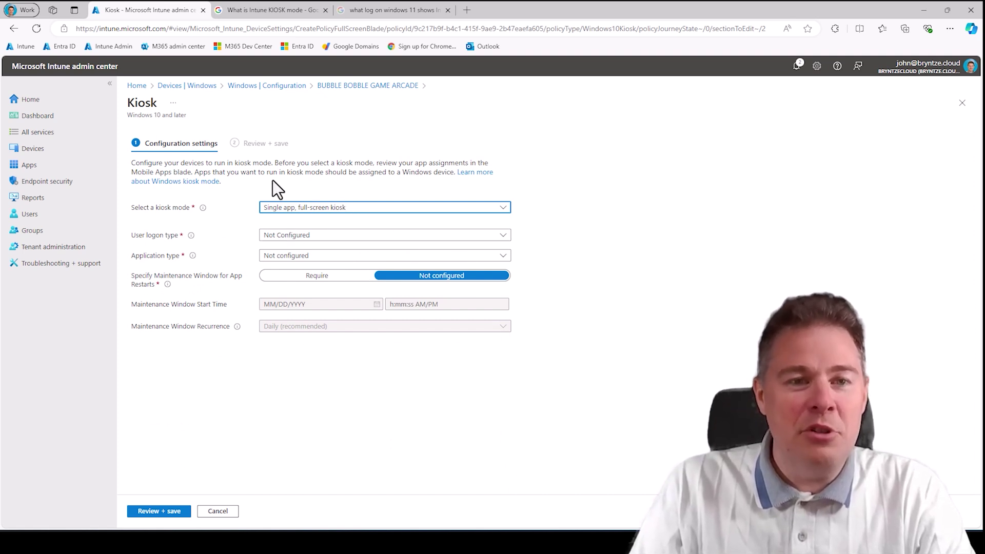
left_click_drag(291, 172, 235, 163)
left_click(334, 184)
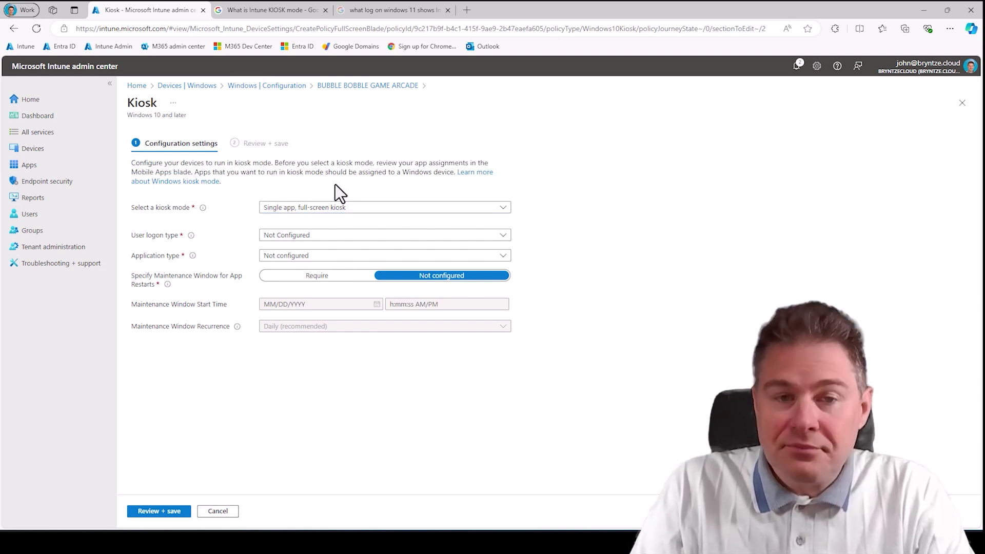